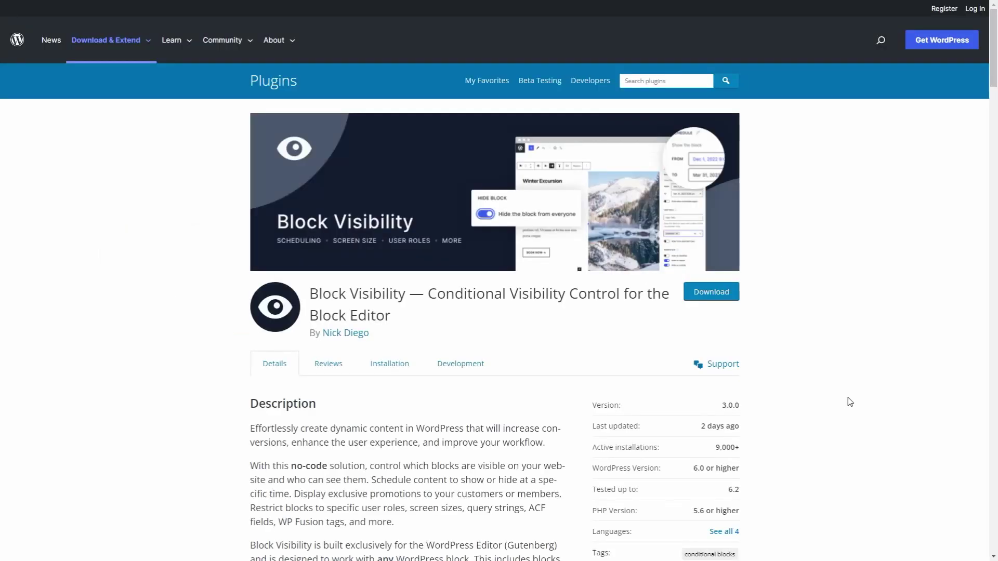
Review the Block Visibility page in the WordPress plugin directory, and open the Knowledge Base on the plugin's website.
{"action": "scroll", "coordinate": [849, 402], "scroll_direction": "down", "scroll_amount": 3}
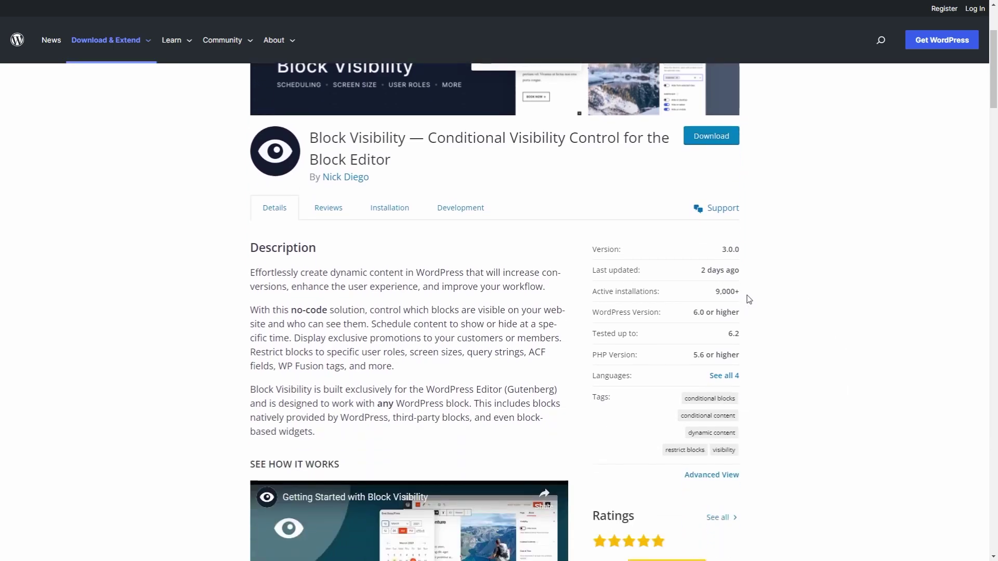
{"action": "scroll", "coordinate": [782, 298], "scroll_direction": "down", "scroll_amount": 4}
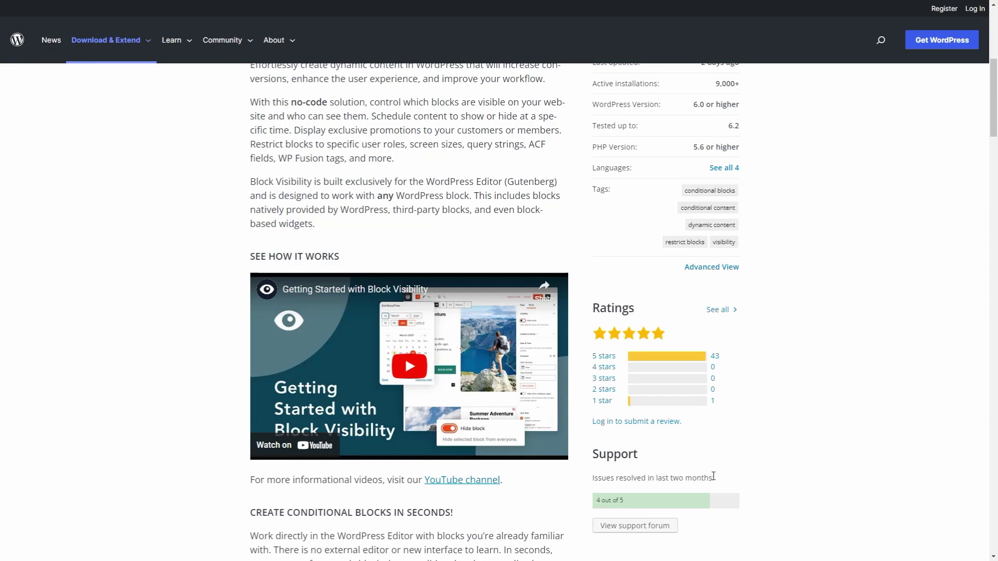
{"action": "scroll", "coordinate": [714, 476], "scroll_direction": "up", "scroll_amount": 10}
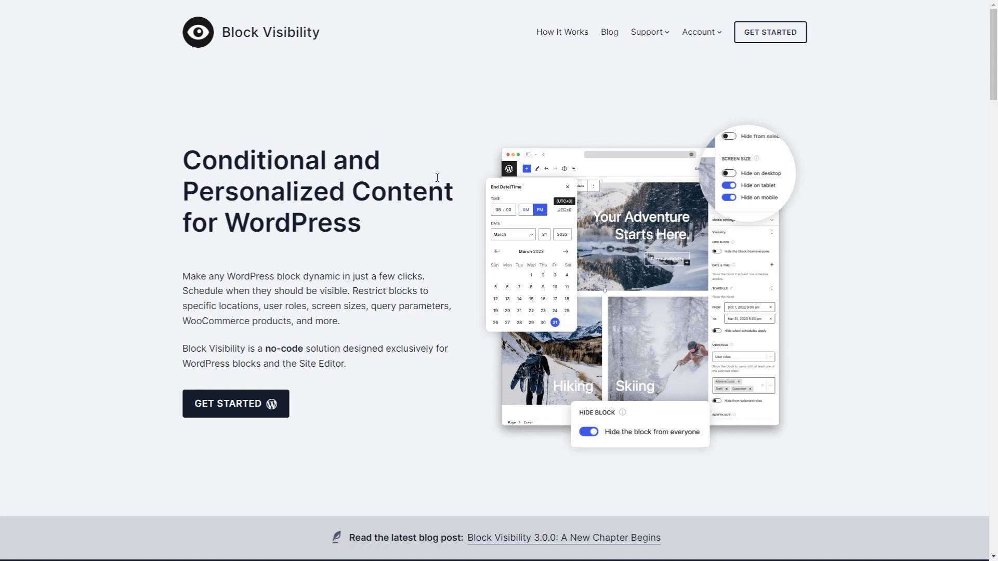
{"action": "mouse_move", "coordinate": [650, 32]}
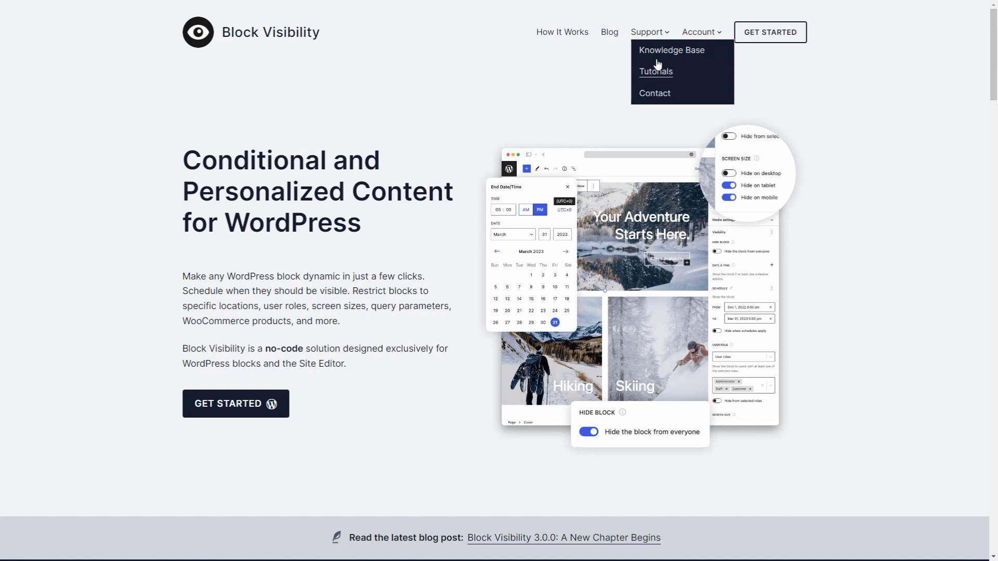
{"action": "left_click", "coordinate": [662, 52]}
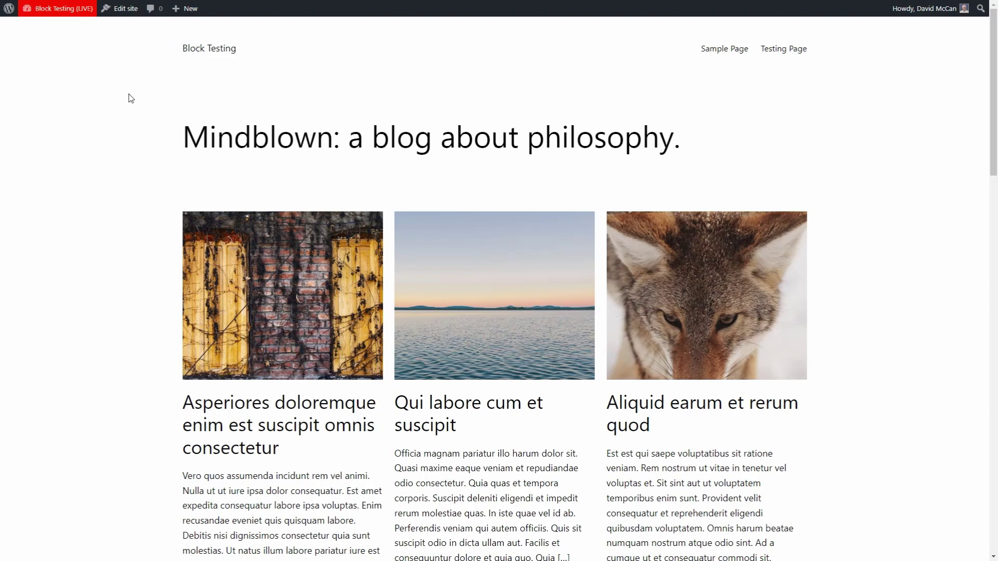
Go to the Block Testing site's admin dashboard and open the settings of the installed Block Visibility plugin.
{"action": "mouse_move", "coordinate": [79, 21]}
{"action": "left_click", "coordinate": [42, 27]}
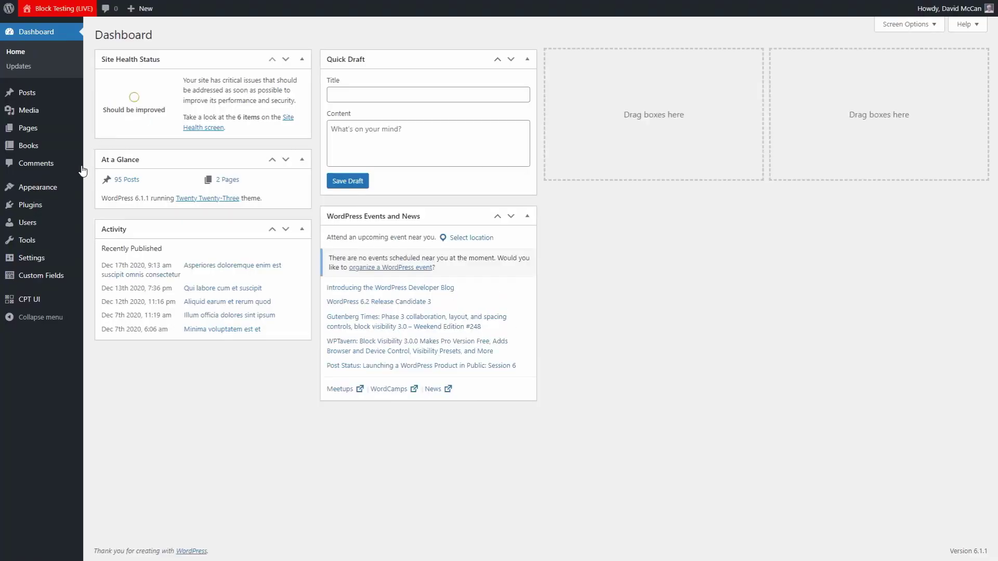
{"action": "left_click", "coordinate": [47, 204]}
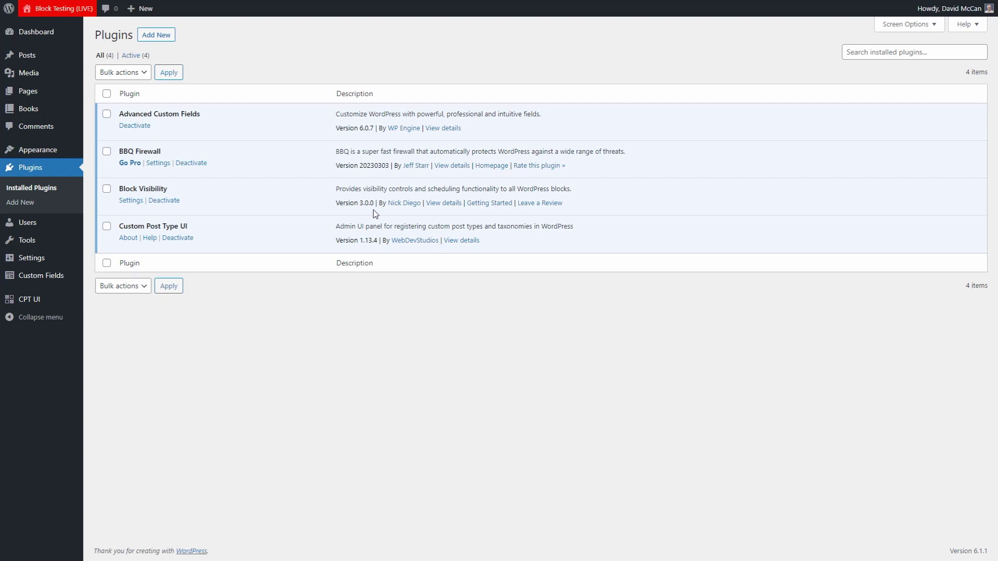
{"action": "left_click", "coordinate": [131, 201]}
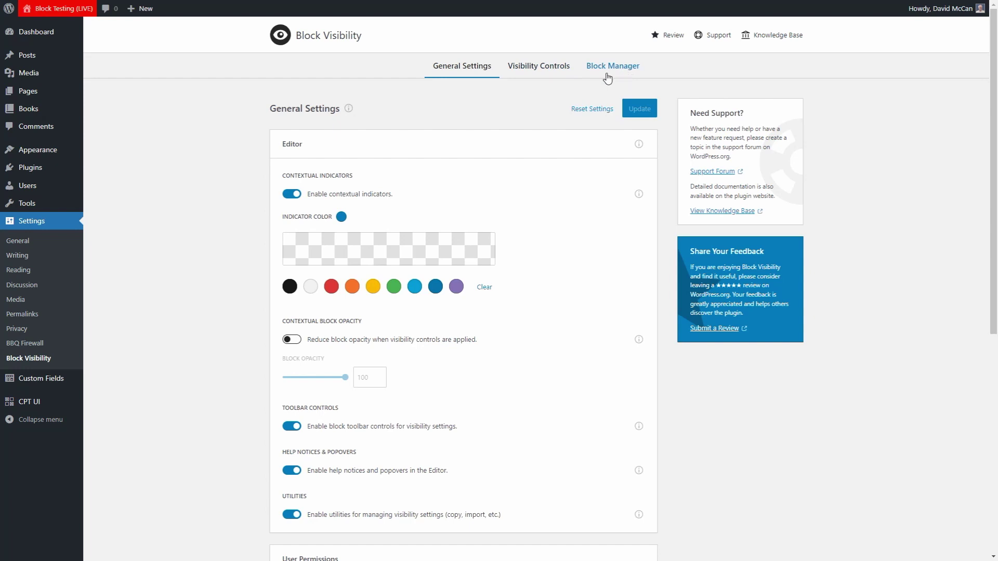
Set the contextual indicator color to orange and enable contextual block opacity with a value of 70.
{"action": "scroll", "coordinate": [236, 133], "scroll_direction": "down", "scroll_amount": 2}
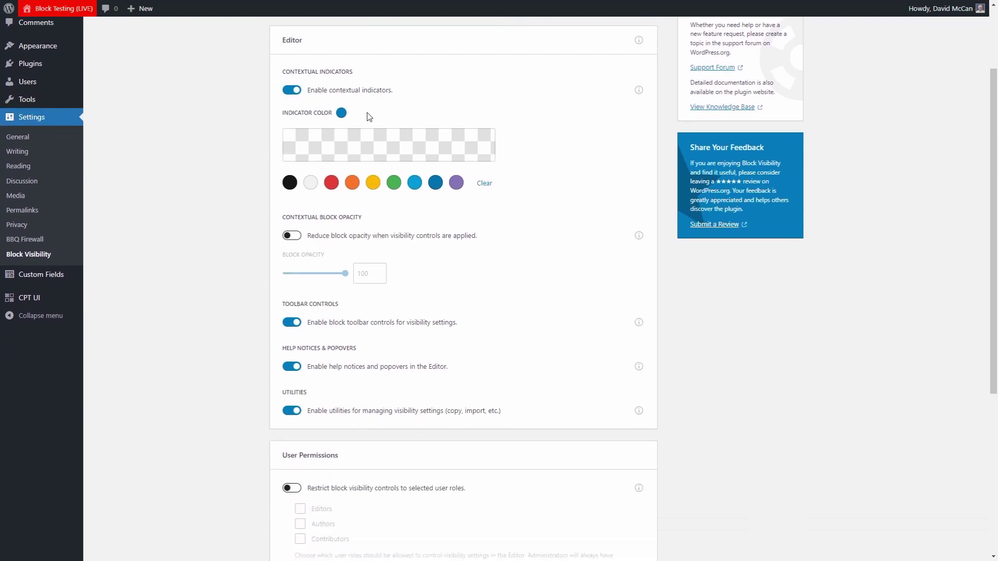
{"action": "left_click", "coordinate": [353, 182]}
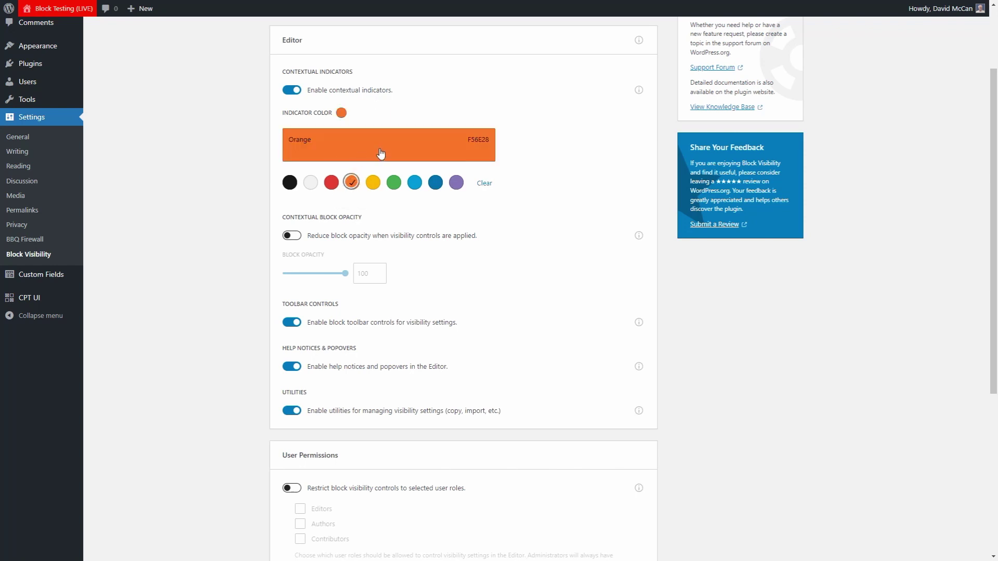
{"action": "scroll", "coordinate": [379, 153], "scroll_direction": "down", "scroll_amount": 3}
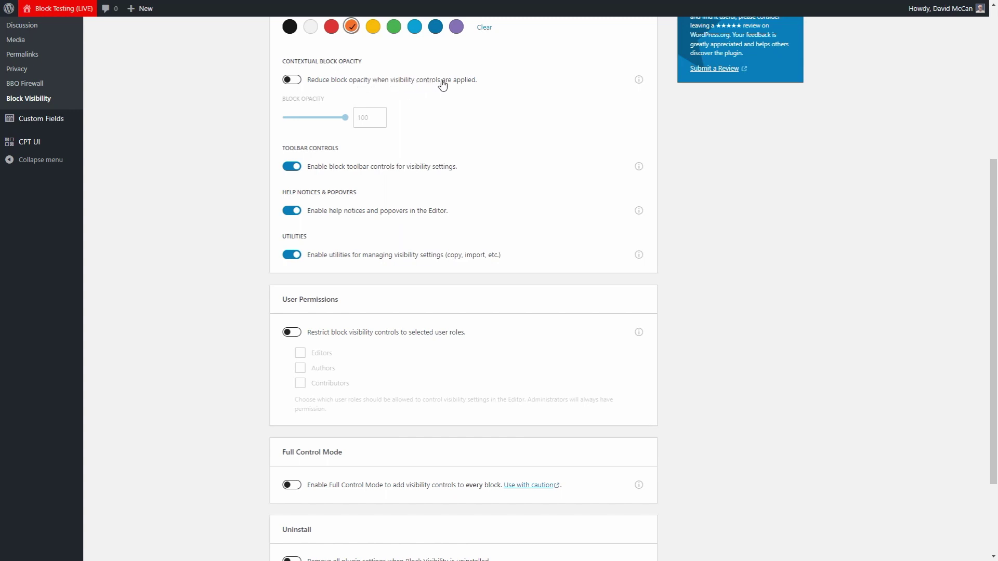
{"action": "left_click", "coordinate": [300, 87]}
{"action": "left_click", "coordinate": [292, 79]}
{"action": "left_click_drag", "start_coordinate": [345, 117], "coordinate": [322, 120]}
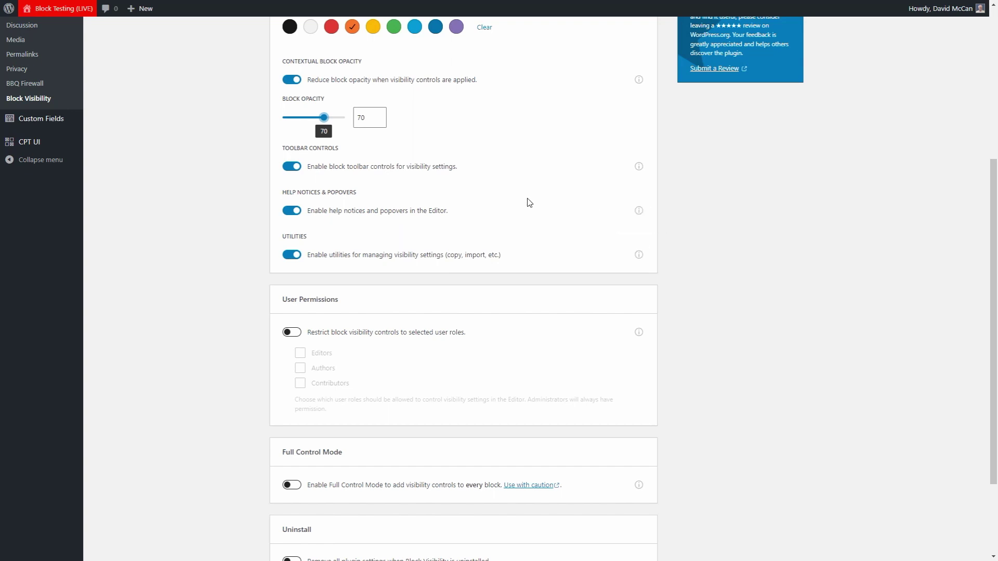
Toggle the user permission that restricts block visibility controls to selected user roles.
{"action": "scroll", "coordinate": [524, 203], "scroll_direction": "down", "scroll_amount": 1}
{"action": "scroll", "coordinate": [524, 203], "scroll_direction": "down", "scroll_amount": 1}
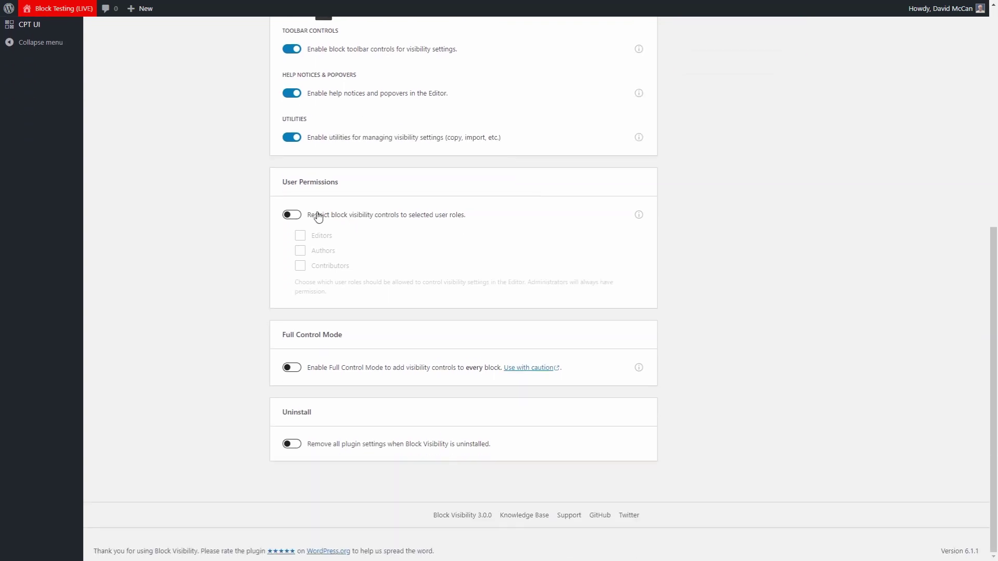
{"action": "left_click", "coordinate": [290, 217]}
{"action": "scroll", "coordinate": [329, 437], "scroll_direction": "up", "scroll_amount": 7}
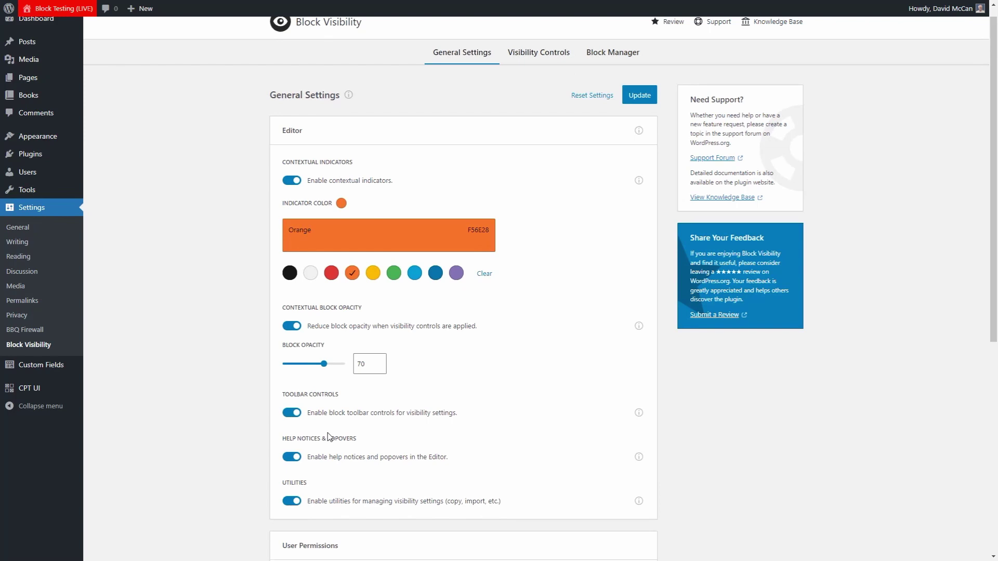
Examine the Visibility Controls settings, including the options offered as default controls and the individual controls down to Screen Size.
{"action": "left_click", "coordinate": [529, 72]}
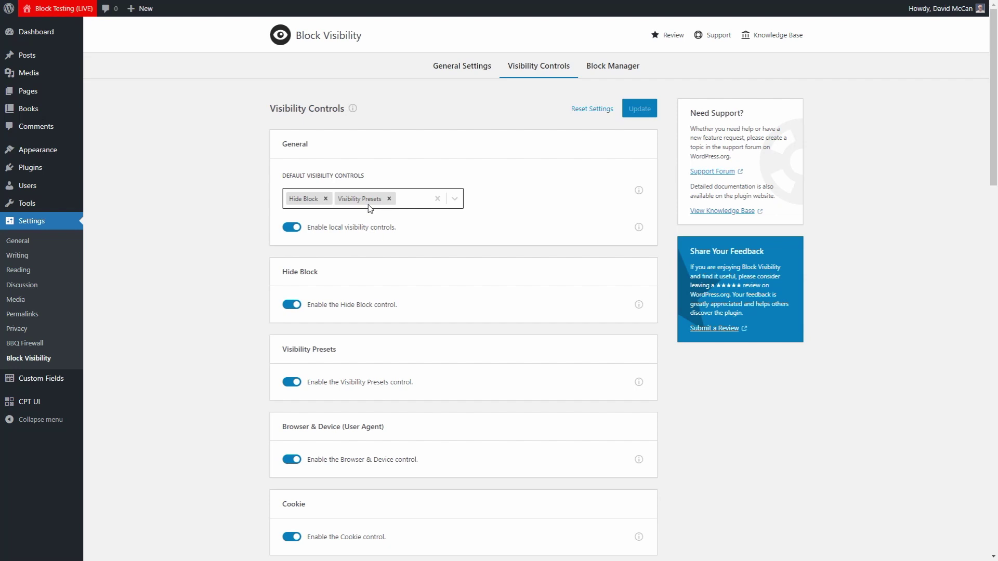
{"action": "left_click", "coordinate": [455, 200]}
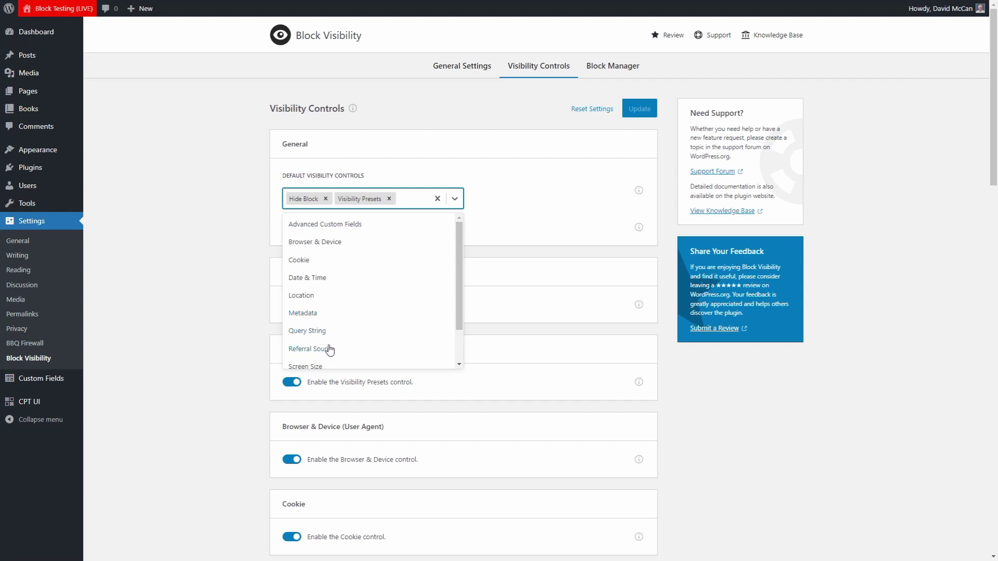
{"action": "left_click_drag", "start_coordinate": [458, 310], "coordinate": [453, 339]}
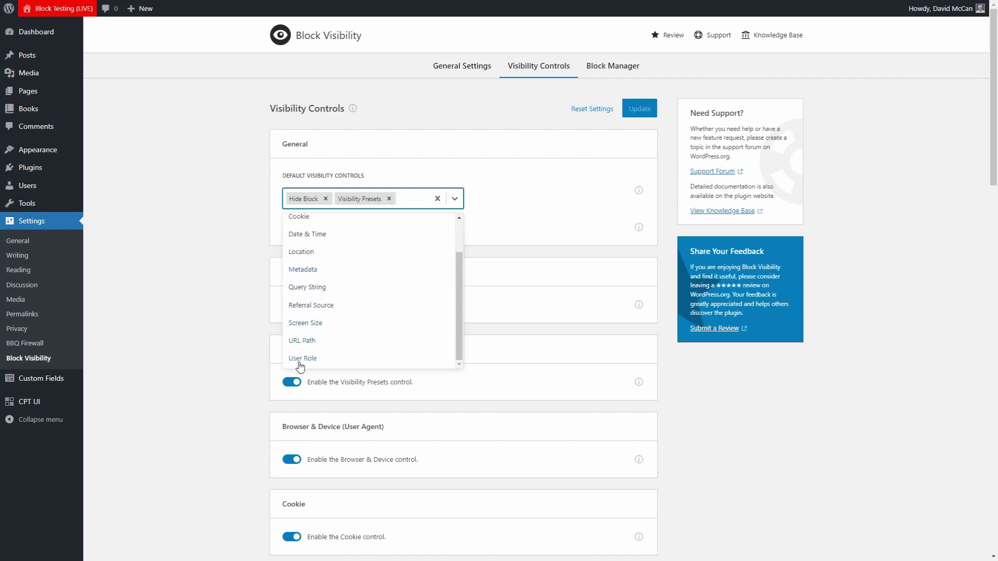
{"action": "left_click_drag", "start_coordinate": [460, 322], "coordinate": [463, 292]}
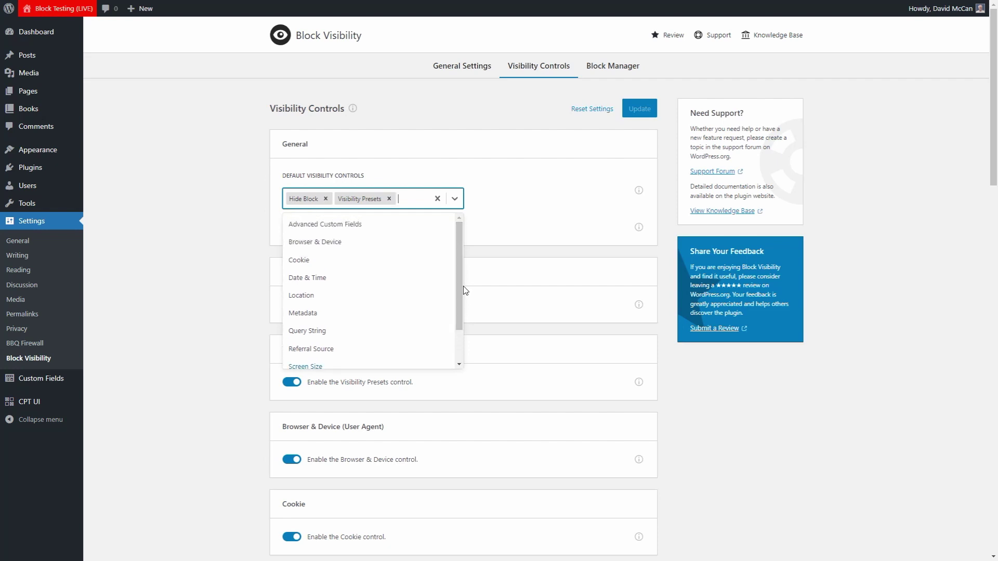
{"action": "left_click", "coordinate": [499, 220]}
{"action": "scroll", "coordinate": [497, 219], "scroll_direction": "down", "scroll_amount": 3}
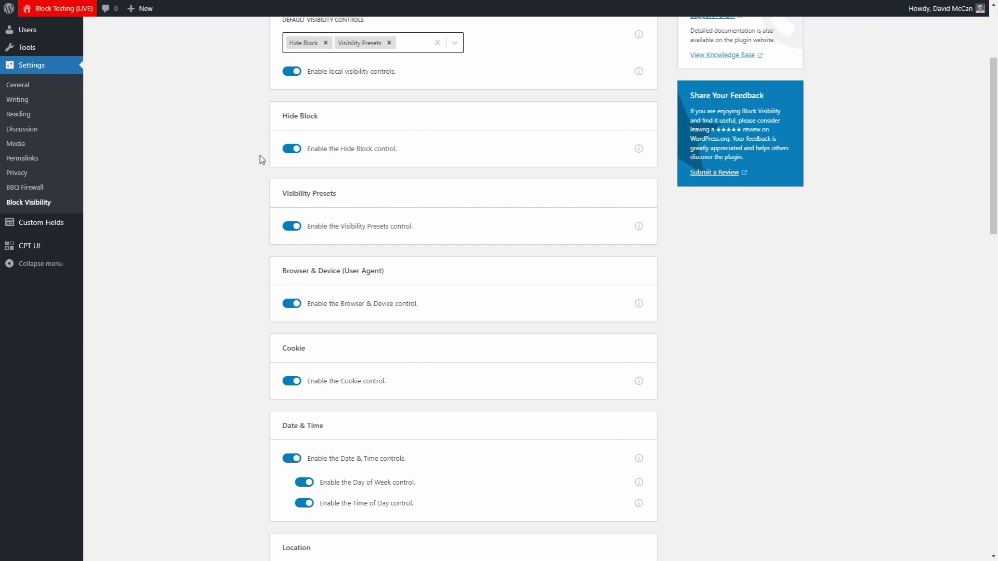
{"action": "scroll", "coordinate": [261, 159], "scroll_direction": "down", "scroll_amount": 7}
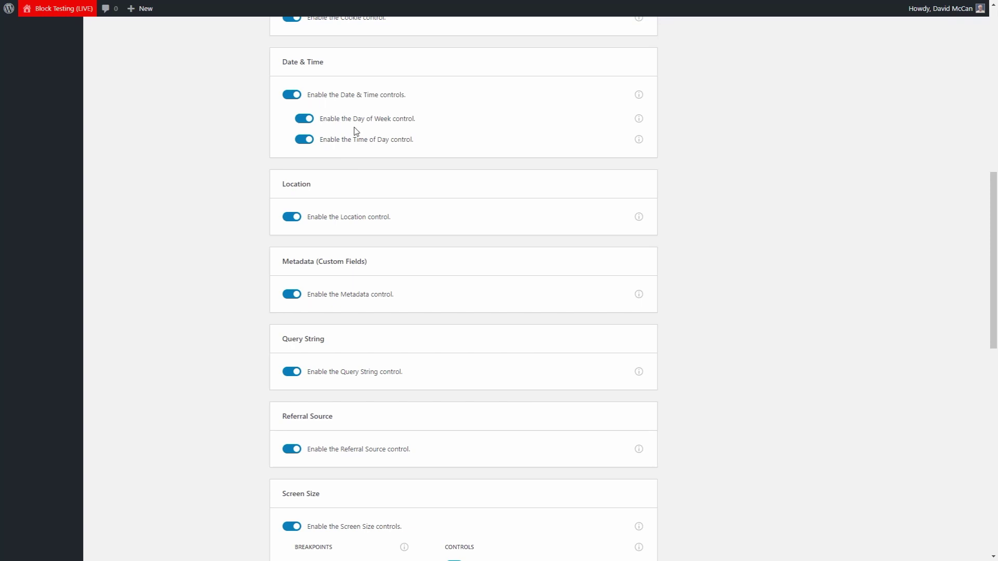
{"action": "scroll", "coordinate": [345, 159], "scroll_direction": "down", "scroll_amount": 3}
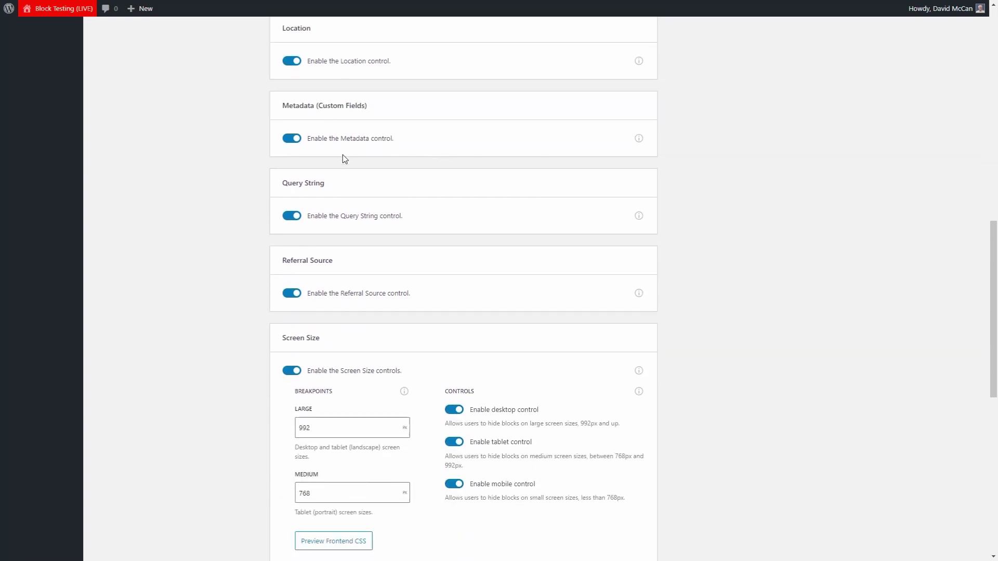
{"action": "scroll", "coordinate": [344, 159], "scroll_direction": "down", "scroll_amount": 4}
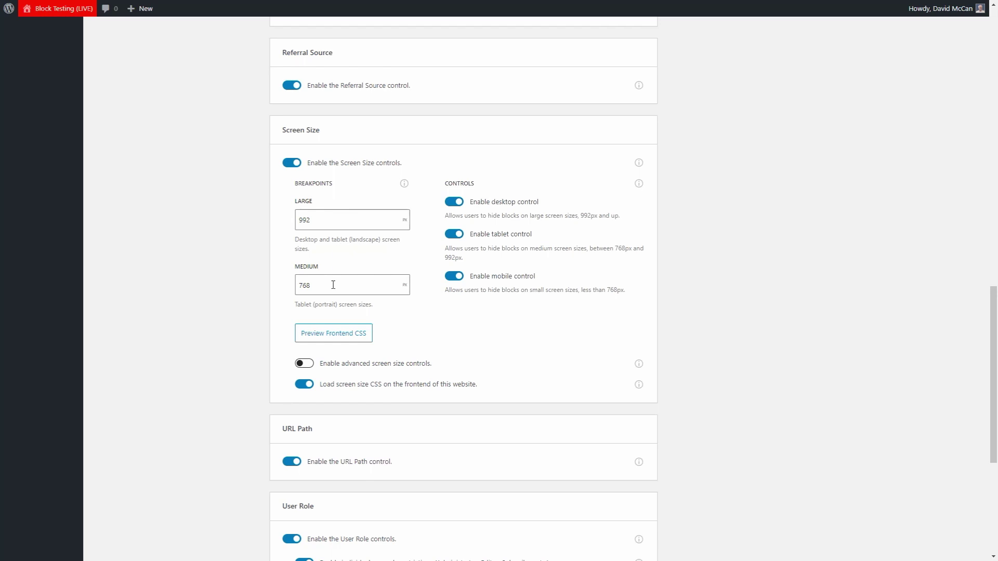
Switch the advanced screen size controls on and back off, and save the visibility control settings.
{"action": "left_click", "coordinate": [304, 363]}
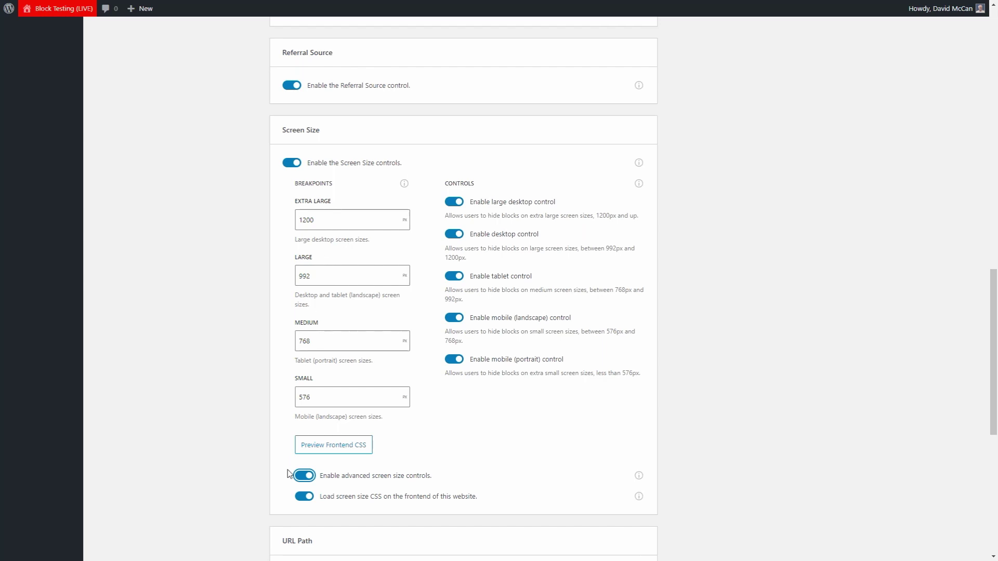
{"action": "left_click", "coordinate": [303, 475]}
{"action": "scroll", "coordinate": [232, 382], "scroll_direction": "down", "scroll_amount": 5}
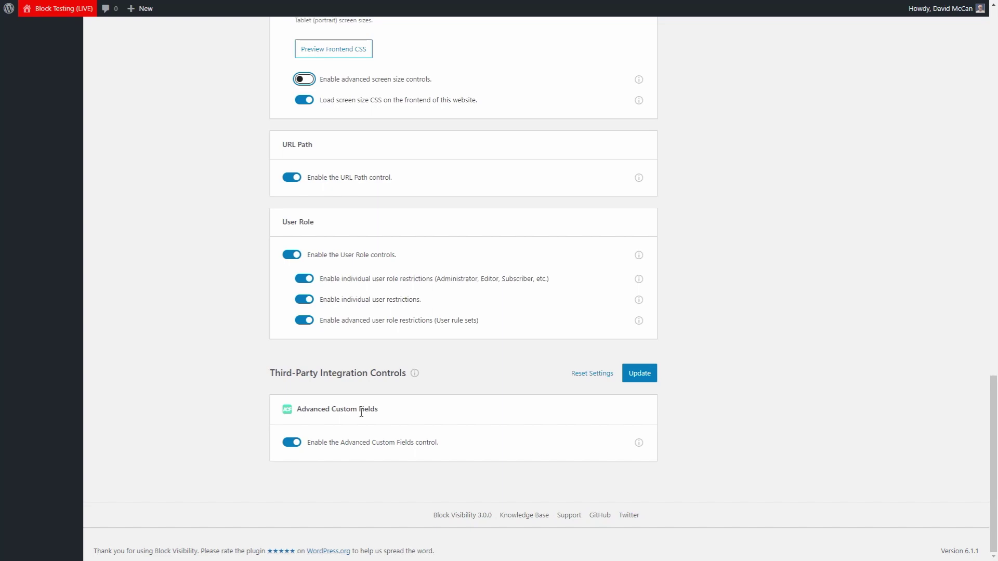
{"action": "scroll", "coordinate": [445, 400], "scroll_direction": "up", "scroll_amount": 20}
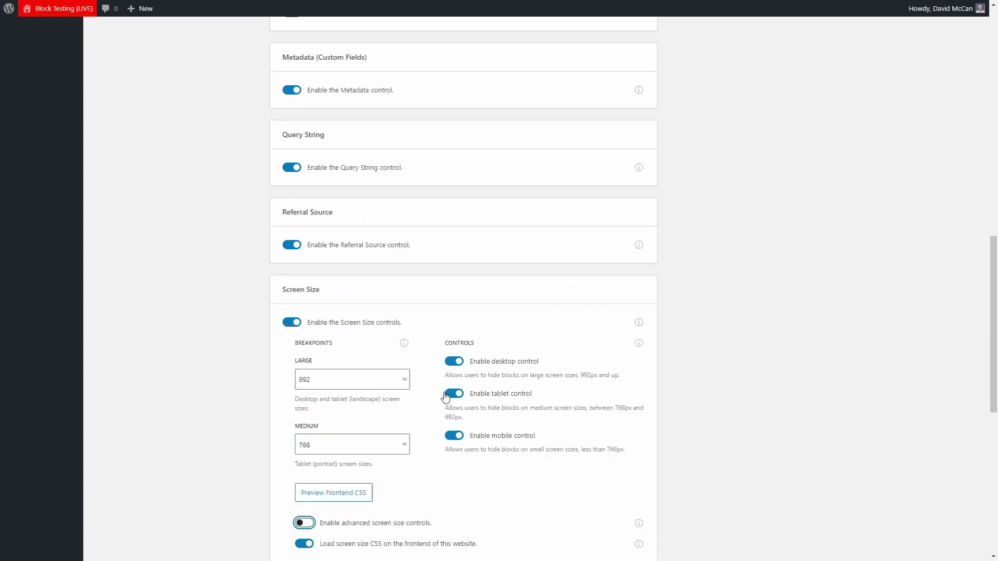
{"action": "left_click", "coordinate": [634, 109]}
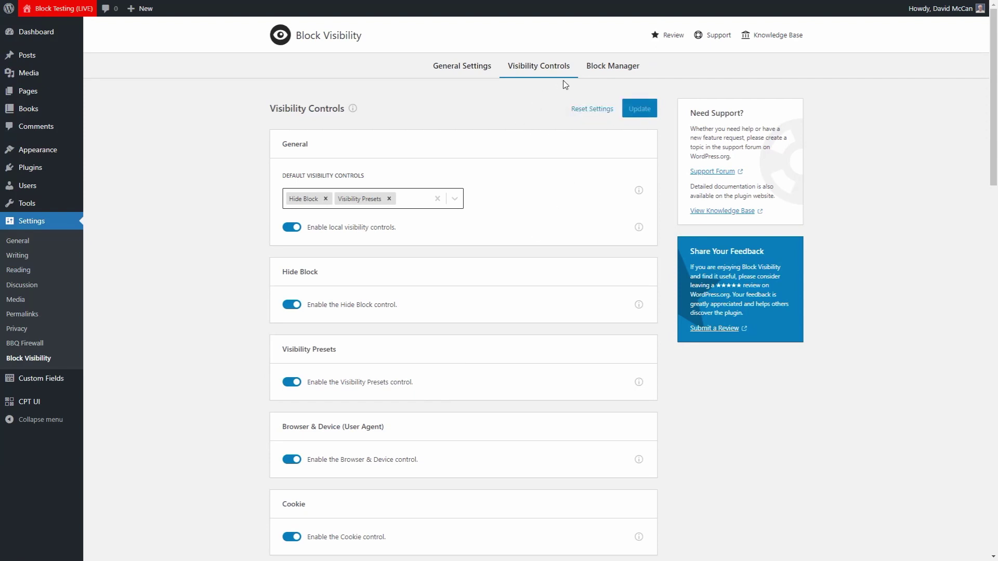
Open the Block Manager and review which block types have visibility controls enabled.
{"action": "left_click", "coordinate": [610, 67]}
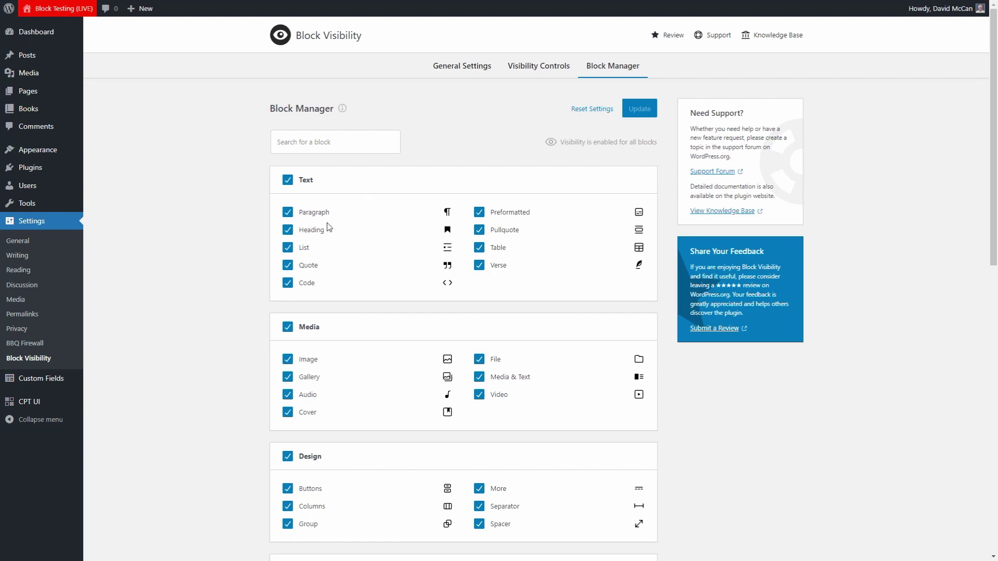
{"action": "scroll", "coordinate": [370, 253], "scroll_direction": "down", "scroll_amount": 1}
{"action": "scroll", "coordinate": [370, 253], "scroll_direction": "down", "scroll_amount": 8}
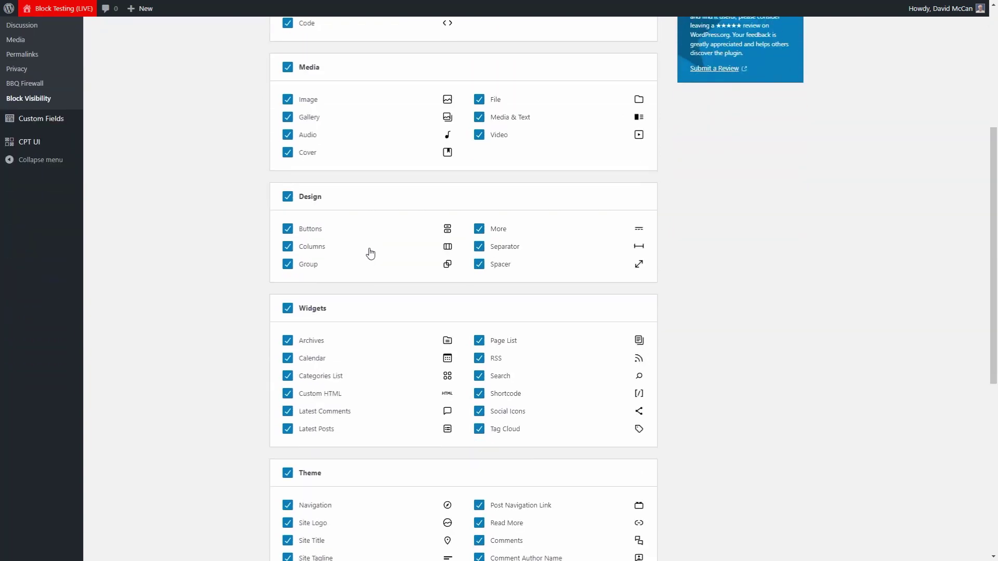
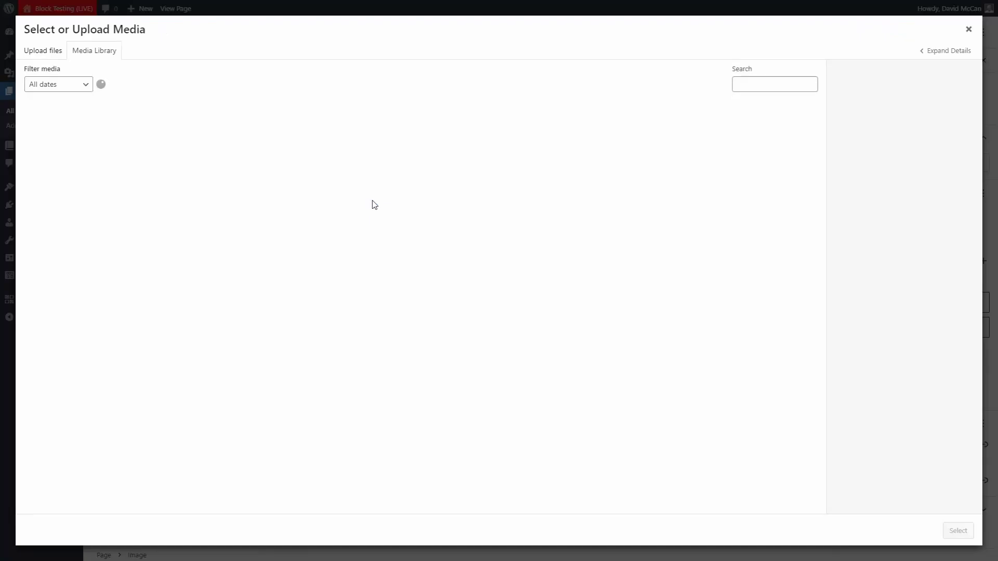
Insert the vintage cameras photo from the media library into the image block on the Testing Page.
{"action": "left_click", "coordinate": [614, 375]}
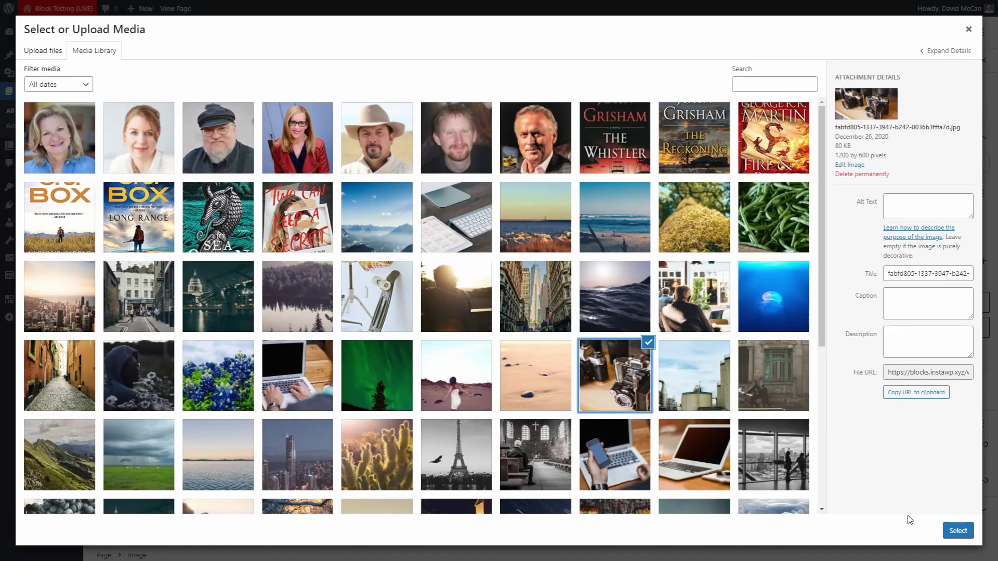
{"action": "left_click", "coordinate": [958, 531]}
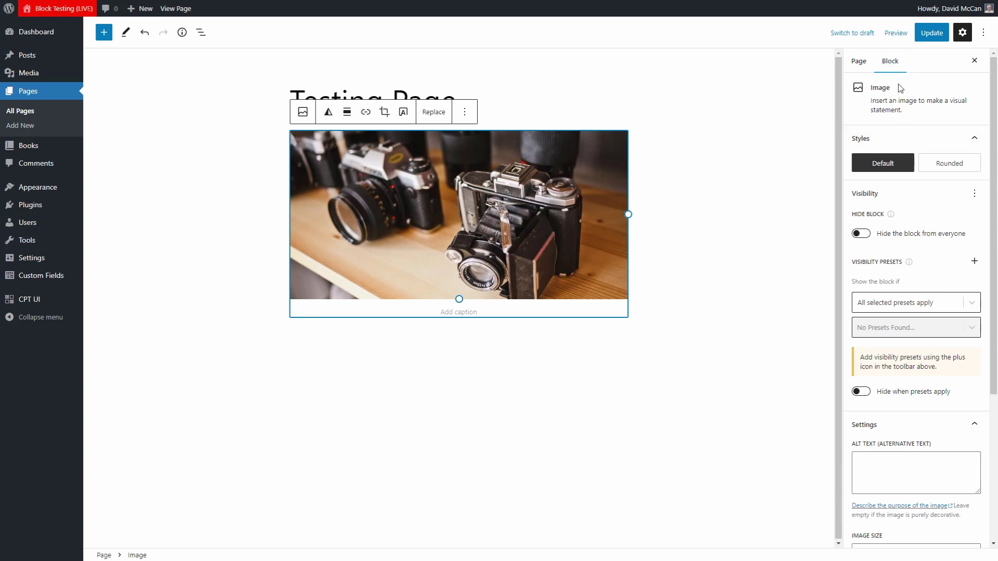
Collapse the image block's Styles and Settings sections and add the Screen Size control to its visibility options.
{"action": "left_click", "coordinate": [953, 141]}
{"action": "scroll", "coordinate": [945, 171], "scroll_direction": "down", "scroll_amount": 4}
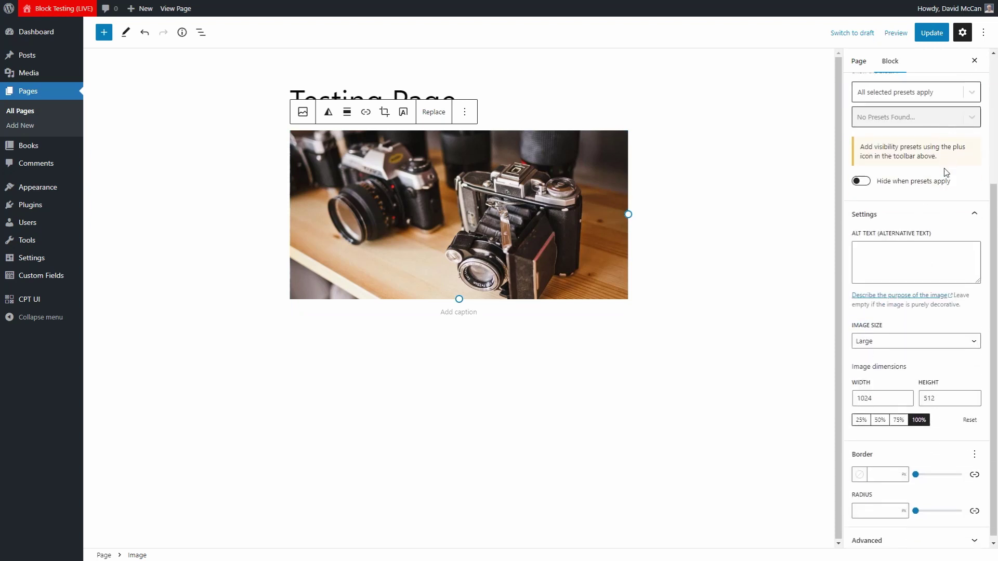
{"action": "left_click", "coordinate": [926, 213]}
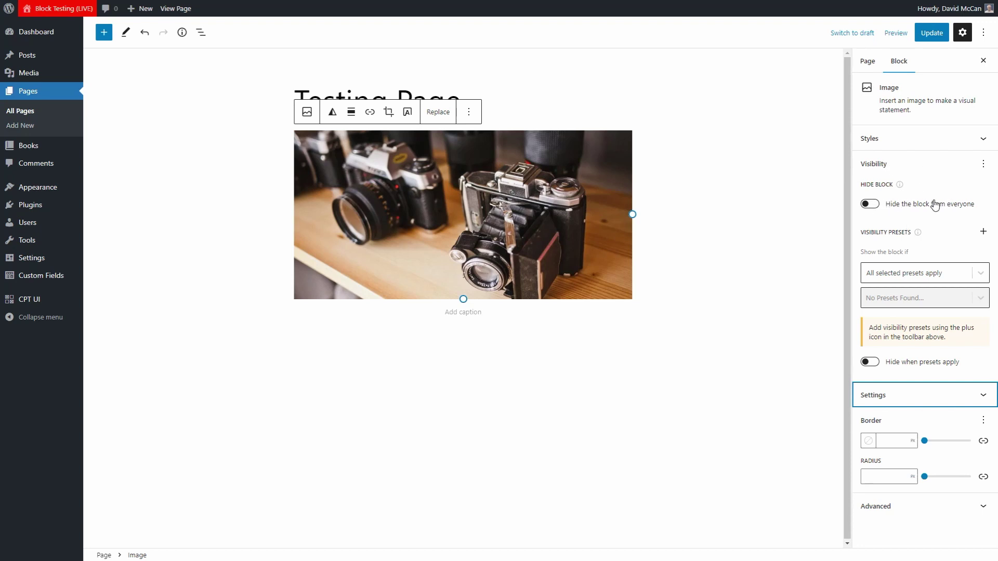
{"action": "left_click", "coordinate": [984, 165]}
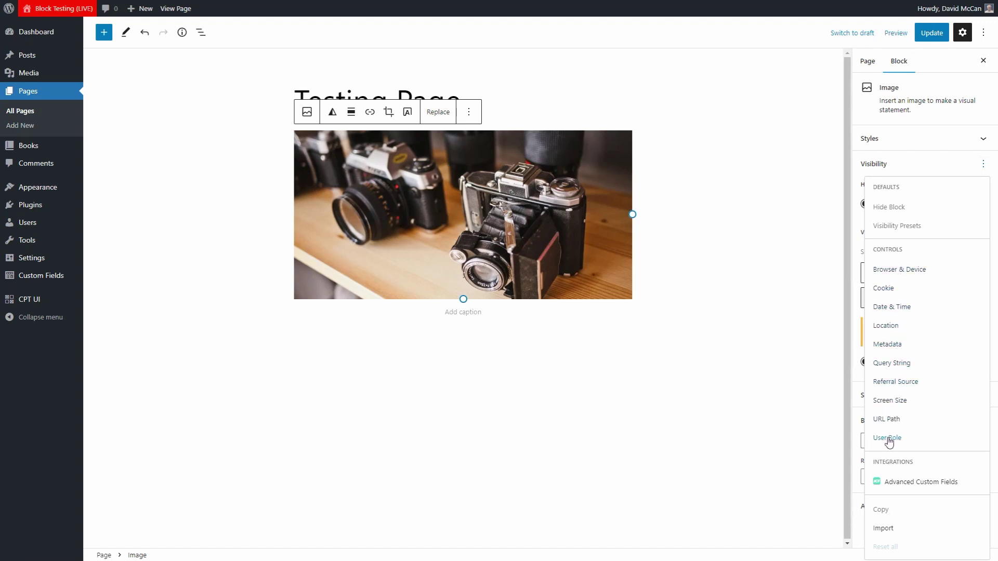
{"action": "left_click", "coordinate": [890, 402]}
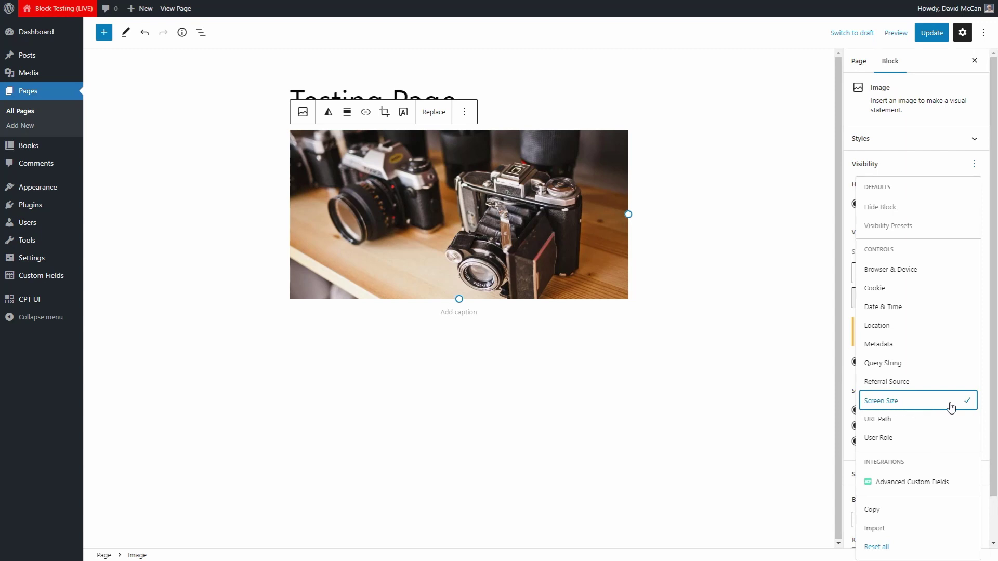
Hide the image block on tablet and mobile screen sizes and update the Testing Page.
{"action": "left_click", "coordinate": [924, 167]}
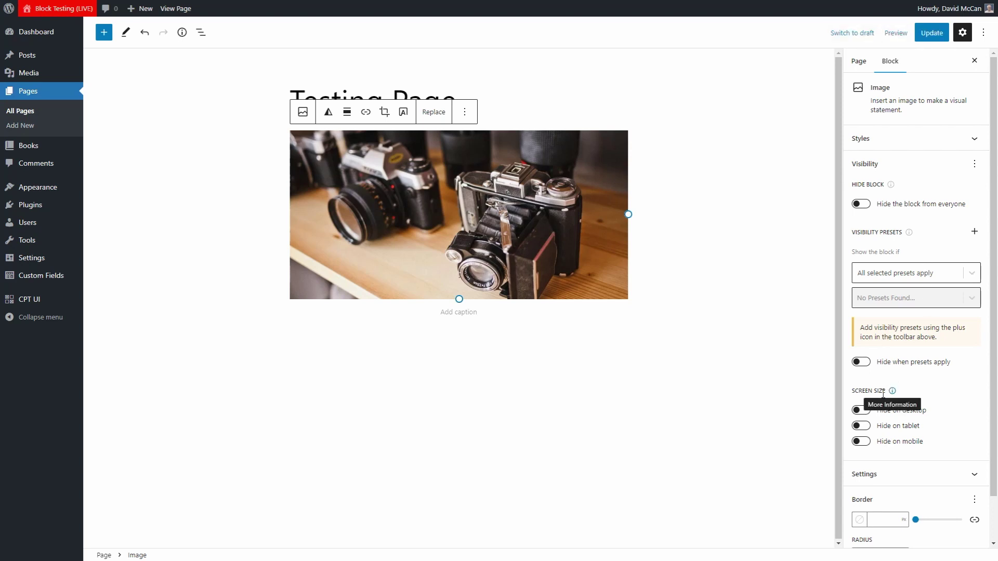
{"action": "left_click", "coordinate": [869, 426]}
{"action": "left_click", "coordinate": [870, 442]}
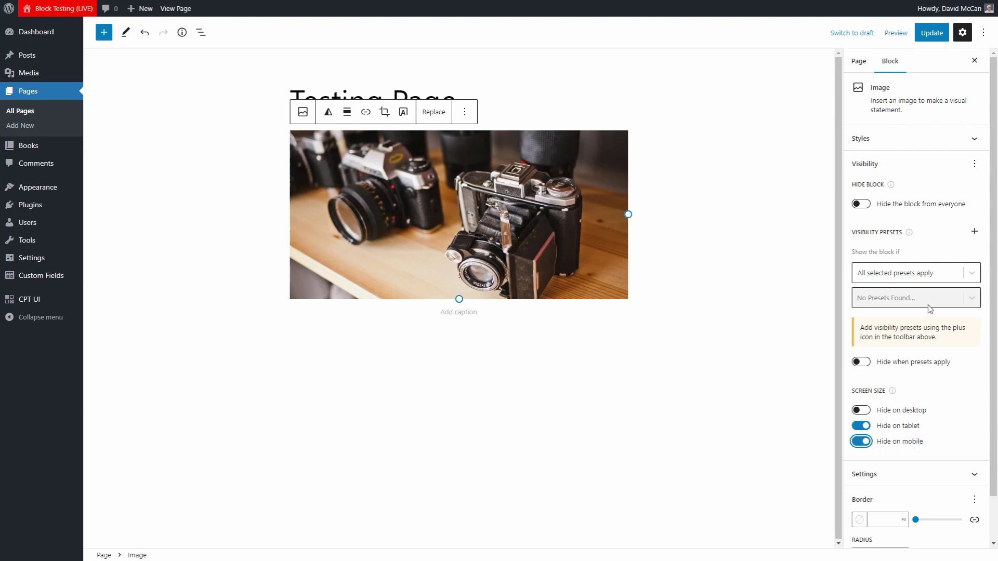
{"action": "left_click", "coordinate": [930, 33]}
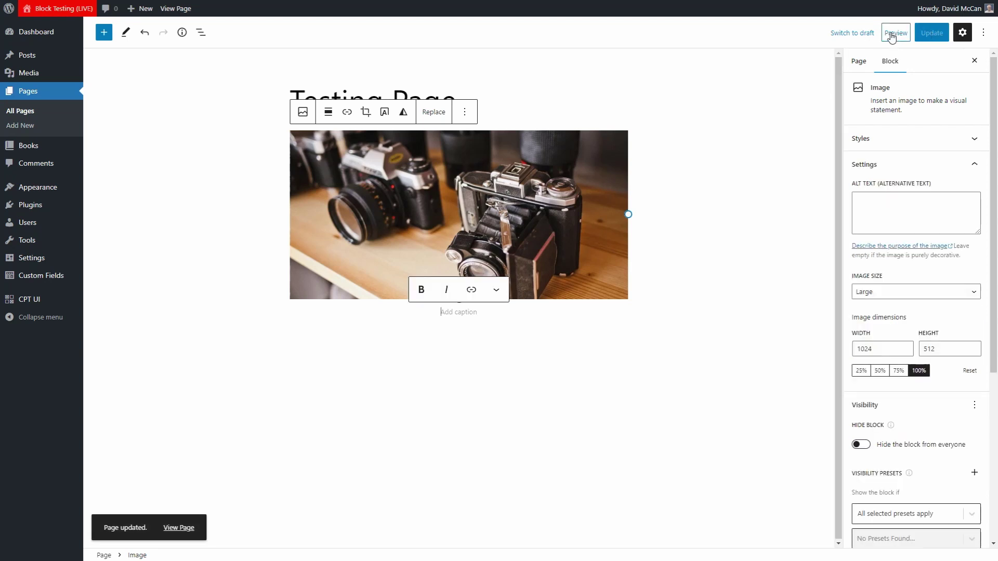
Open the published Testing Page in a new tab and check it in the developer tools' responsive device view.
{"action": "right_click", "coordinate": [178, 10]}
{"action": "left_click", "coordinate": [249, 13]}
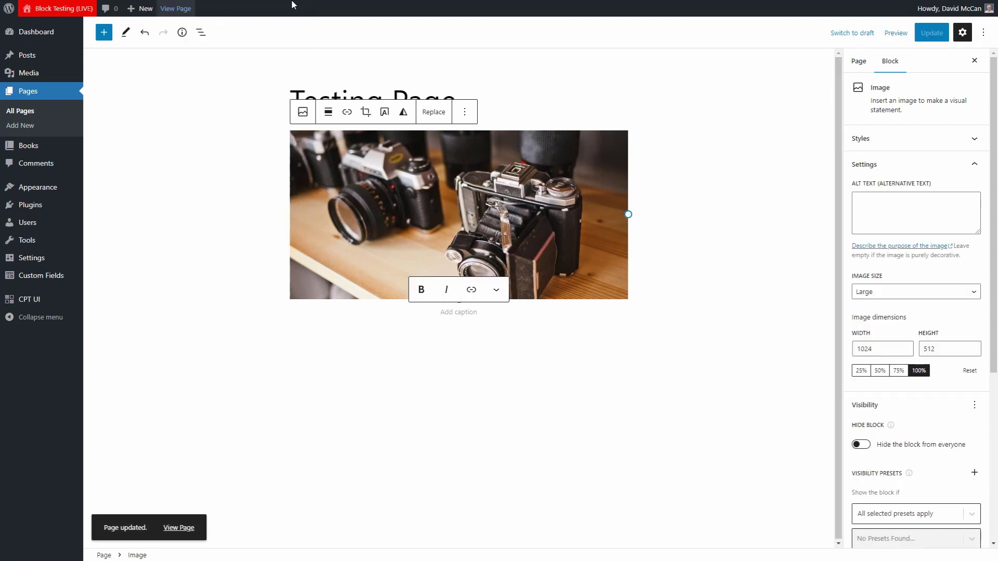
{"action": "key", "text": "ctrl+Tab"}
{"action": "right_click", "coordinate": [198, 213]}
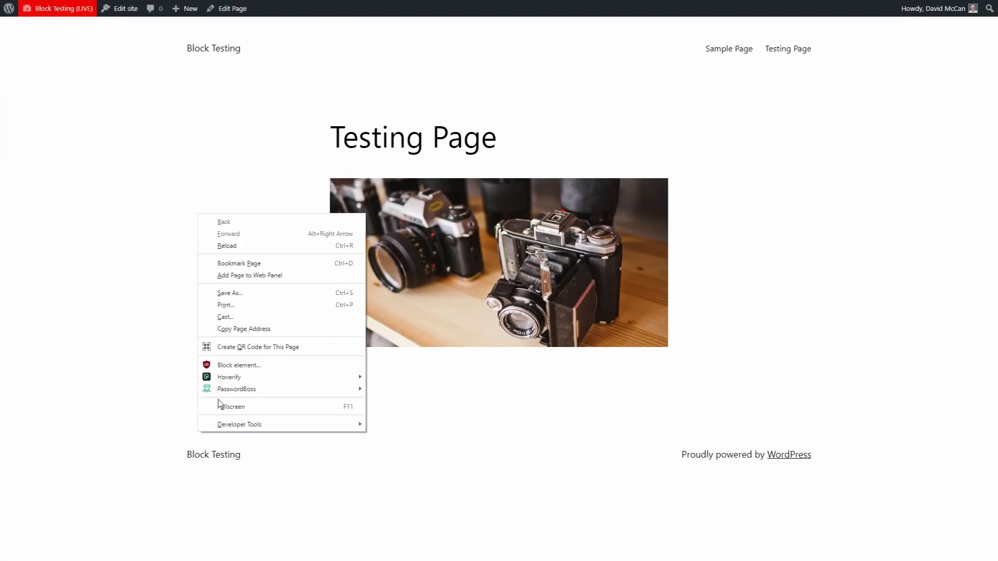
{"action": "mouse_move", "coordinate": [350, 423]}
{"action": "left_click", "coordinate": [387, 447]}
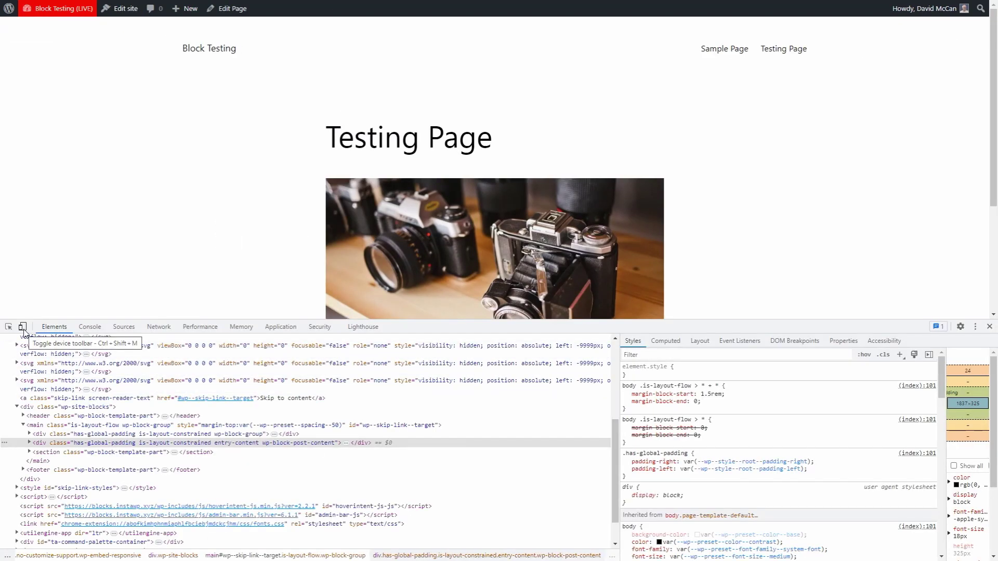
{"action": "left_click", "coordinate": [23, 327]}
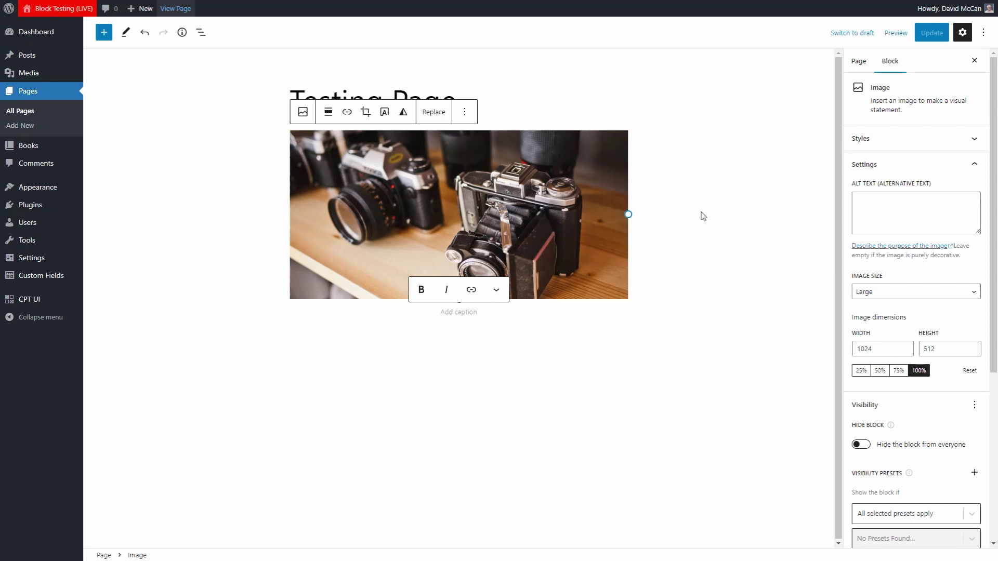
Create a new block visibility preset titled "Hide from visitors".
{"action": "scroll", "coordinate": [900, 199], "scroll_direction": "down", "scroll_amount": 4}
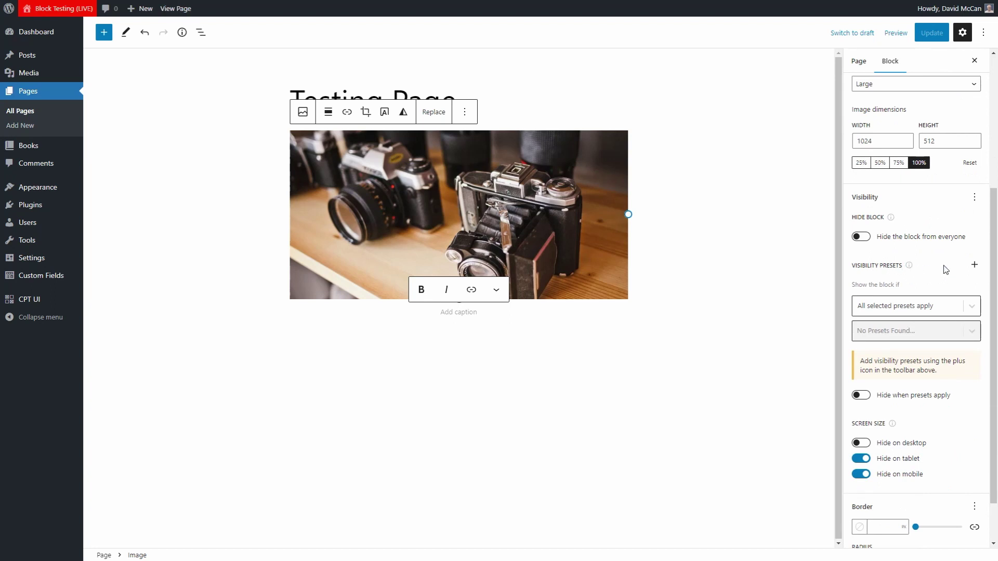
{"action": "left_click", "coordinate": [974, 266]}
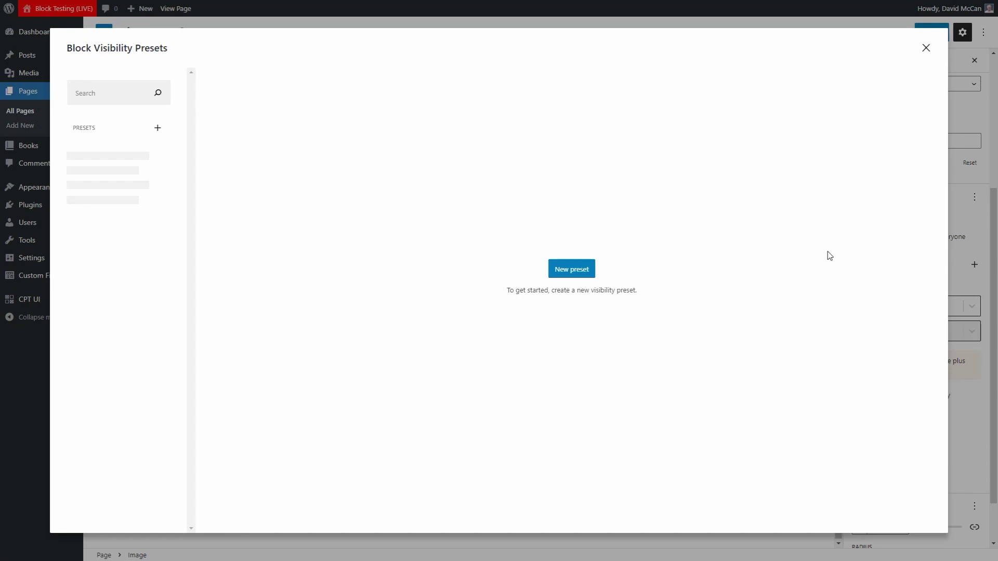
{"action": "left_click", "coordinate": [569, 270]}
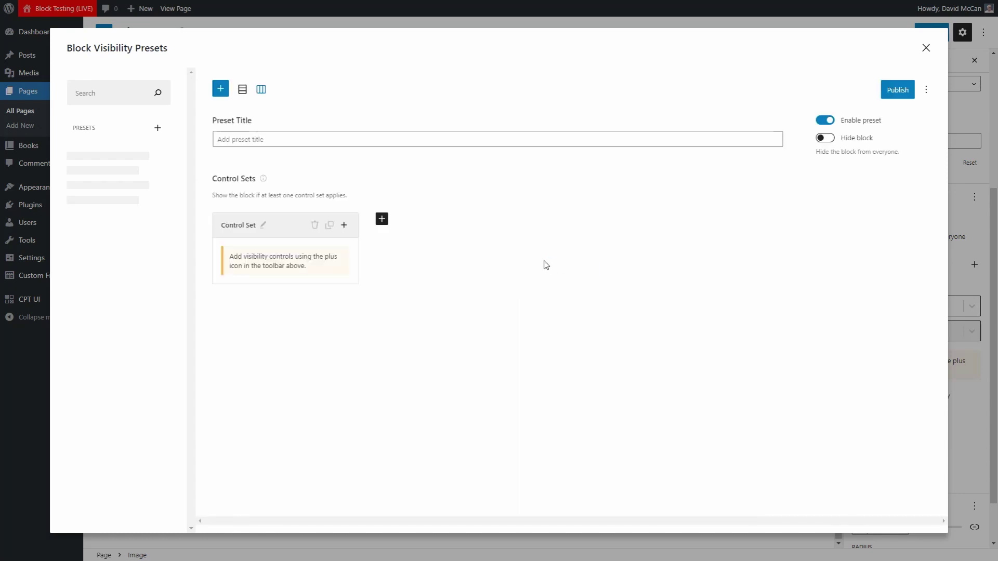
{"action": "left_click", "coordinate": [293, 138]}
{"action": "type", "text": "Hide from visitors"}
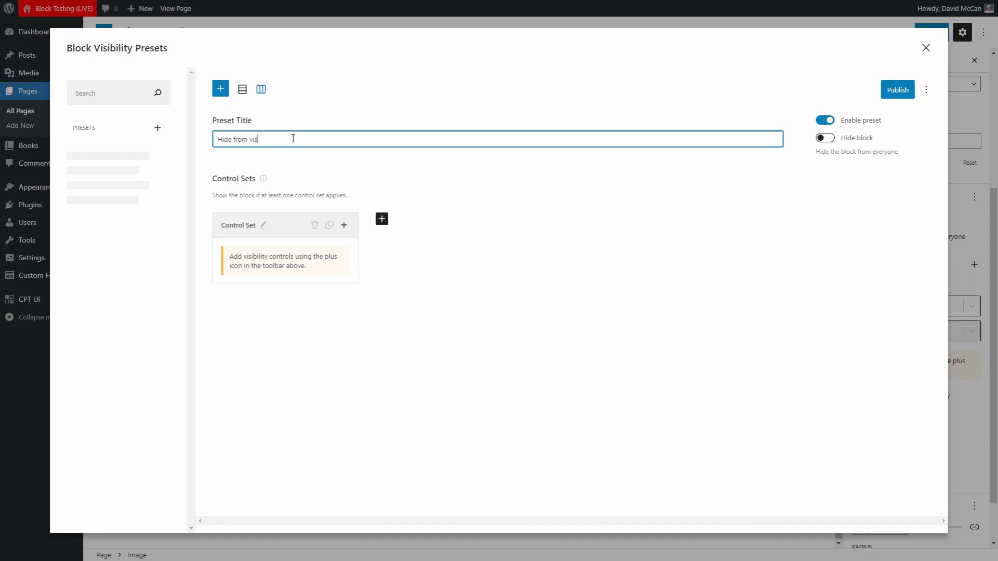
Add a User Role control set to Logged-out to the preset's control set and publish the preset.
{"action": "left_click", "coordinate": [344, 227]}
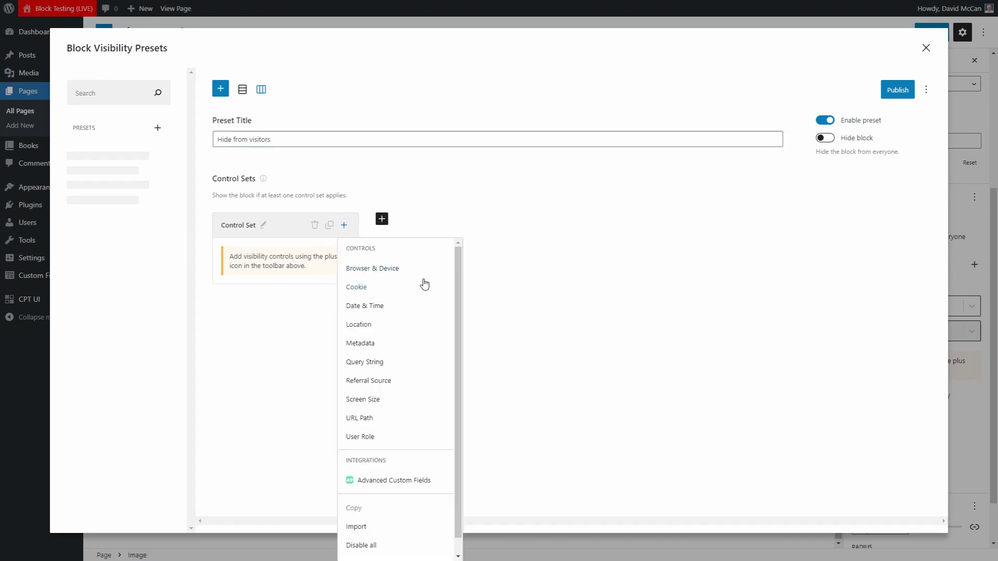
{"action": "left_click", "coordinate": [360, 437]}
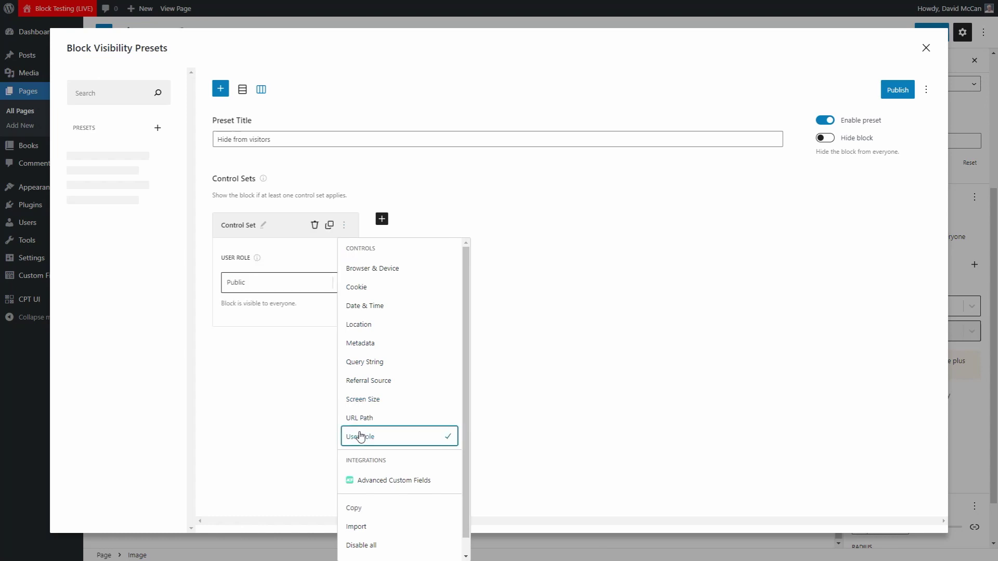
{"action": "left_click", "coordinate": [276, 284]}
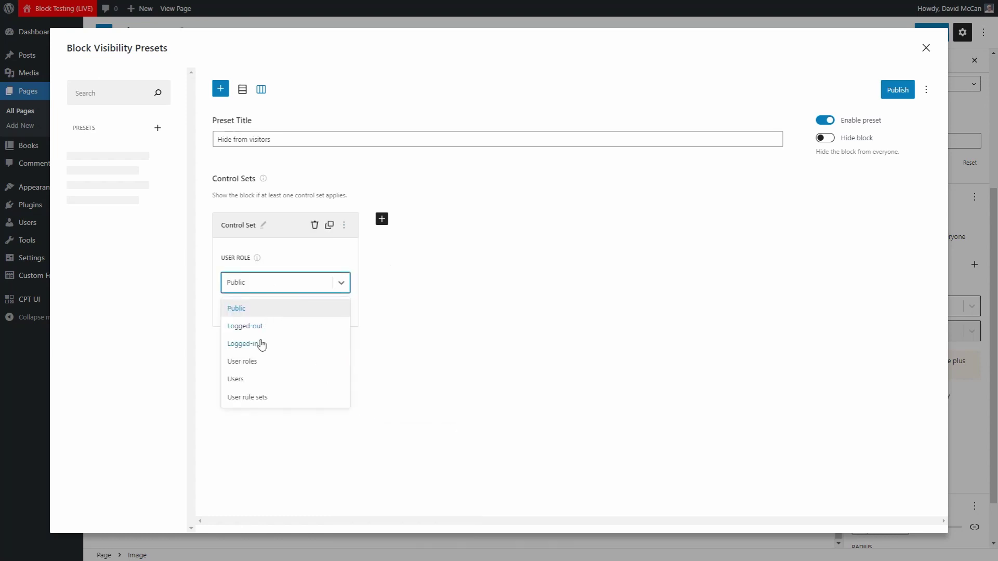
{"action": "left_click", "coordinate": [248, 327]}
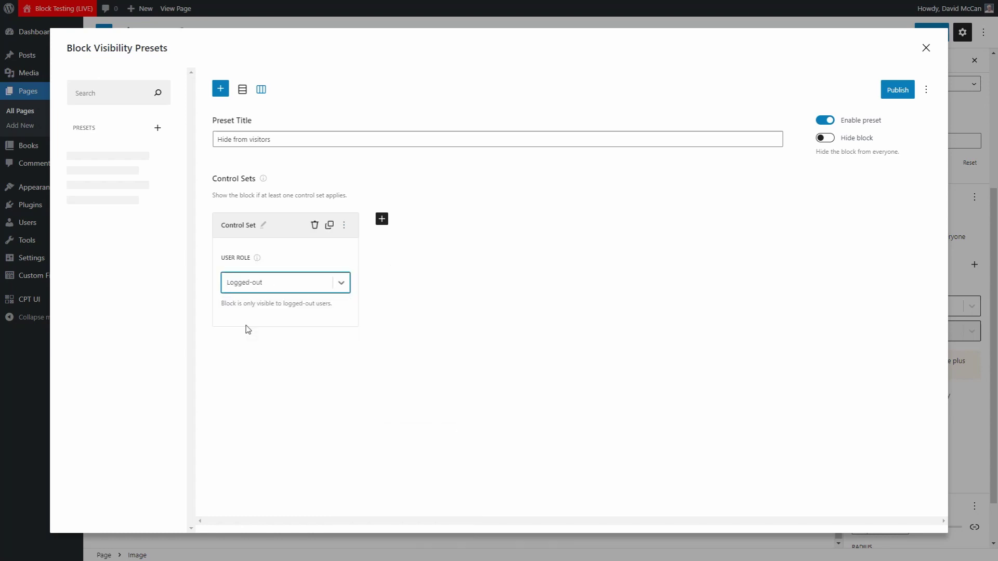
{"action": "left_click", "coordinate": [897, 93]}
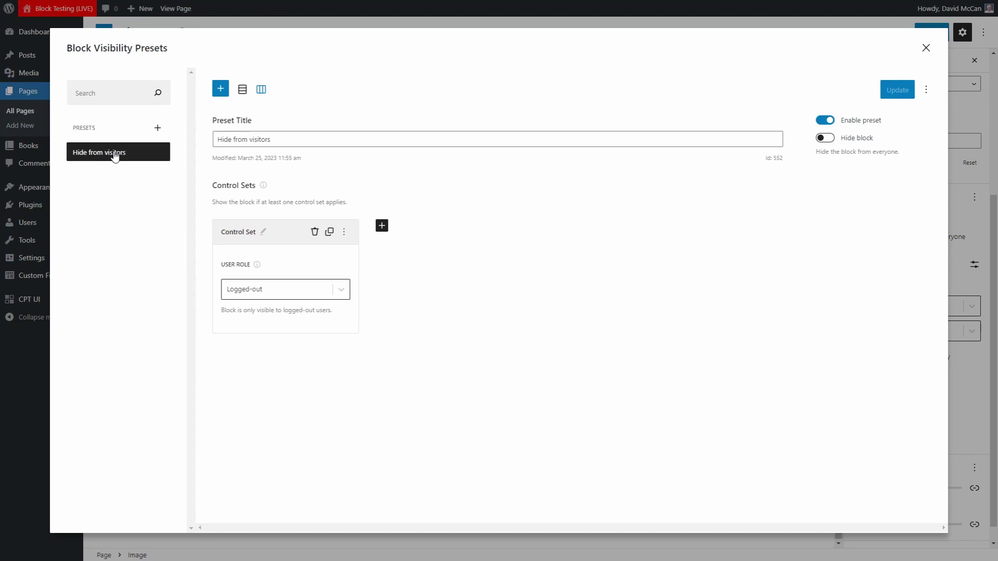
Review the control set's available controls and the tools offered for the "Hide from visitors" preset.
{"action": "left_click", "coordinate": [344, 233]}
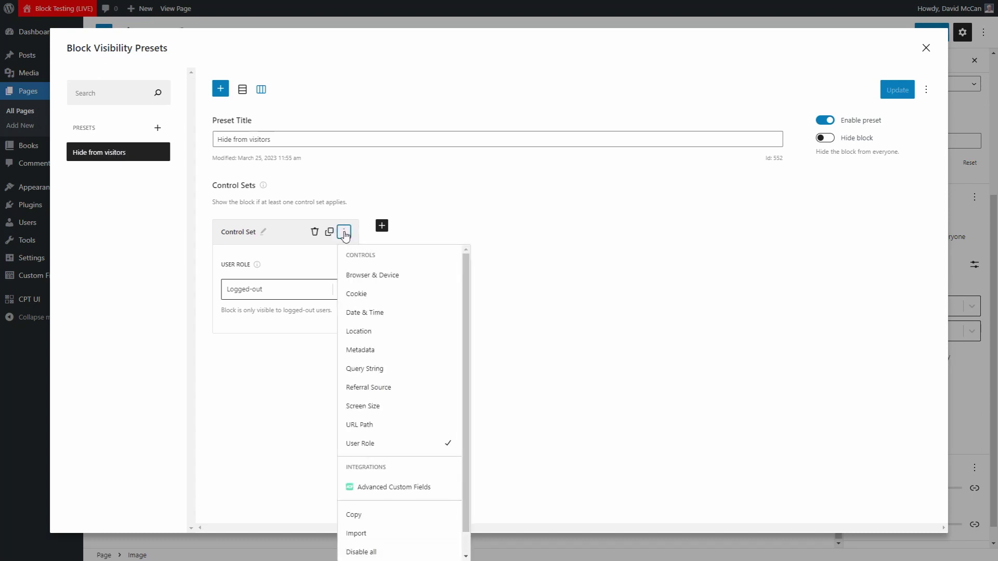
{"action": "left_click", "coordinate": [345, 235]}
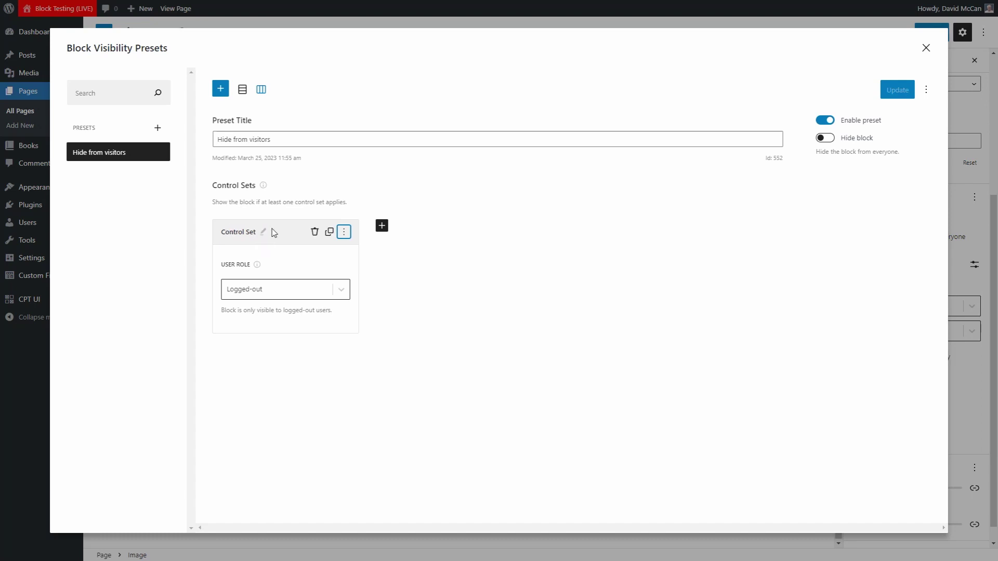
{"action": "key", "text": "Tab"}
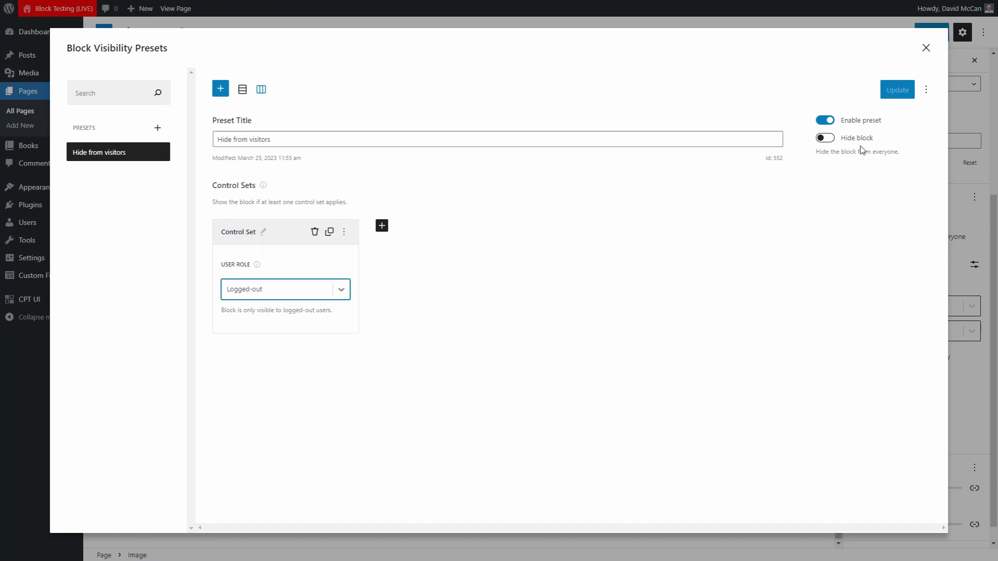
{"action": "left_click", "coordinate": [928, 92]}
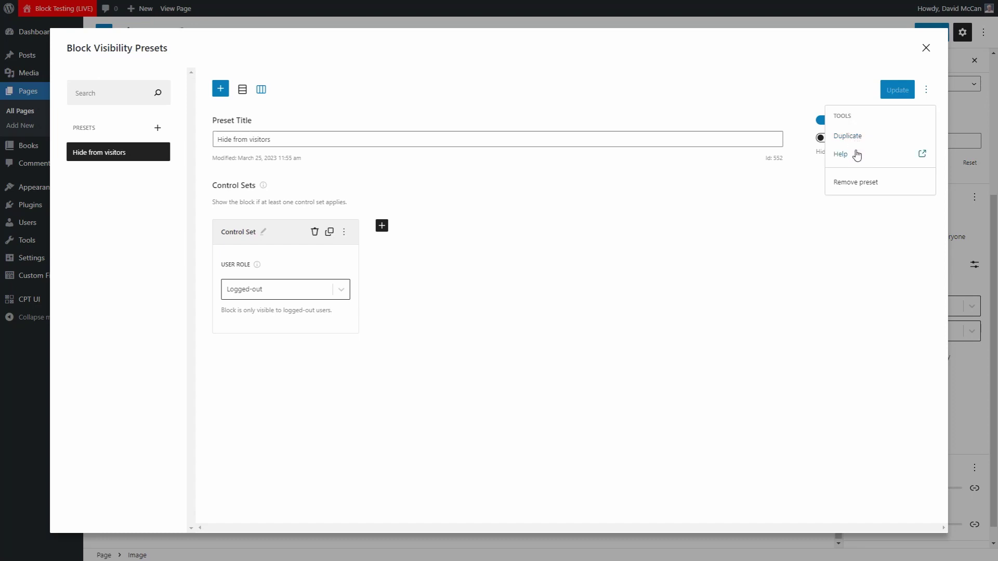
{"action": "key", "text": "Escape"}
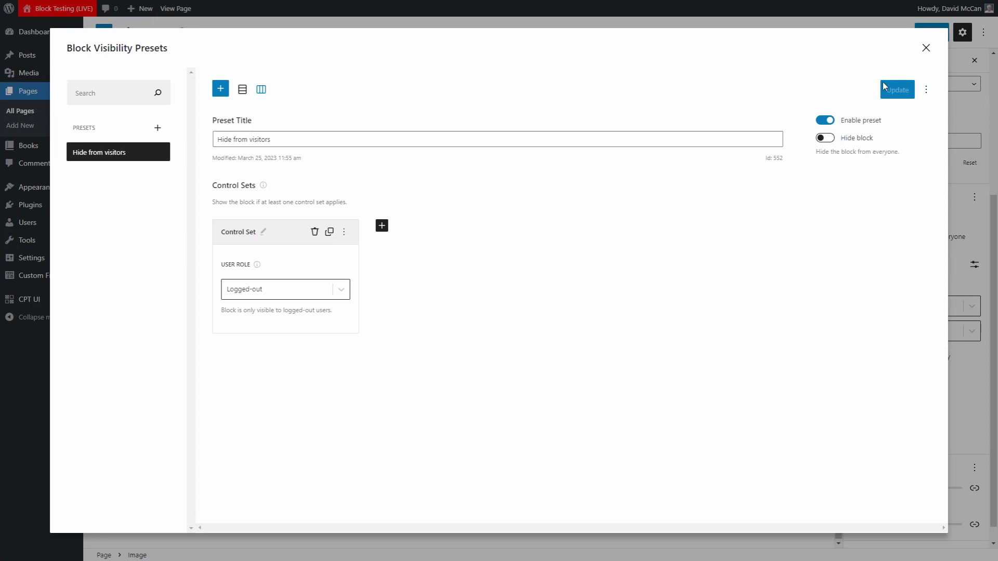
Close the presets manager and turn off hiding the image block on tablet and mobile.
{"action": "left_click", "coordinate": [926, 47]}
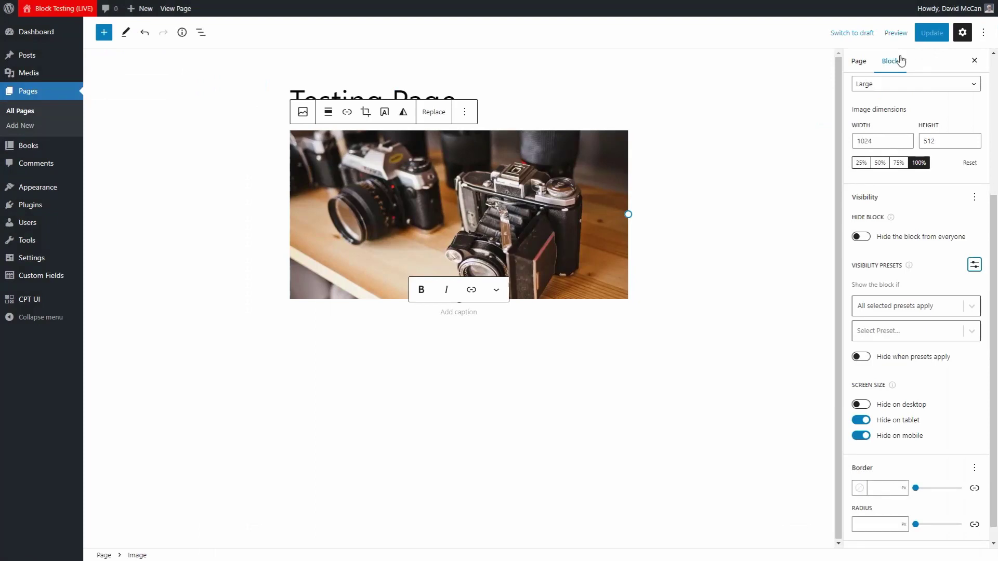
{"action": "left_click", "coordinate": [861, 420]}
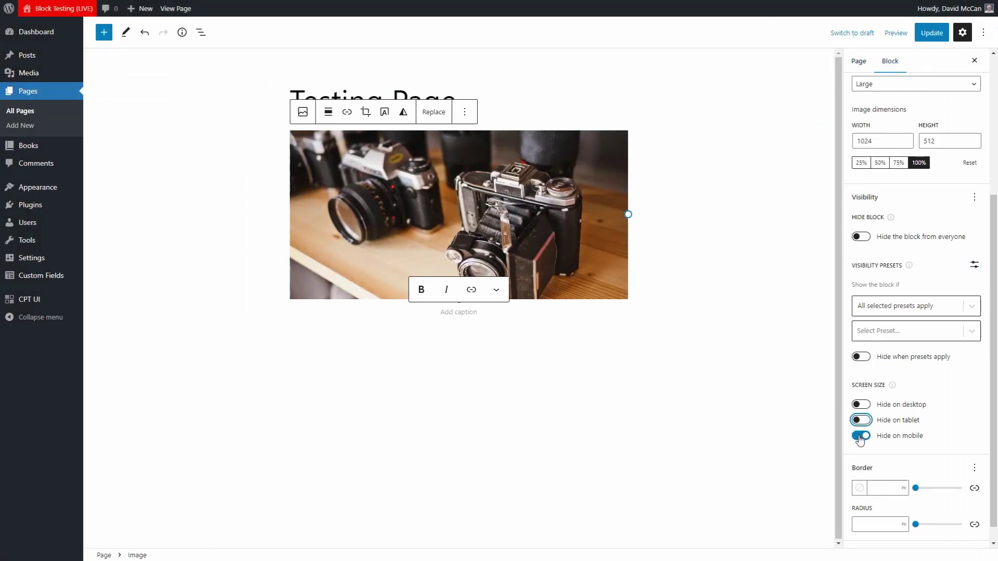
{"action": "left_click", "coordinate": [860, 437]}
Hide the image block when at least one selected preset applies, using the "Hide from visitors" preset, and update the page.
{"action": "left_click", "coordinate": [972, 308]}
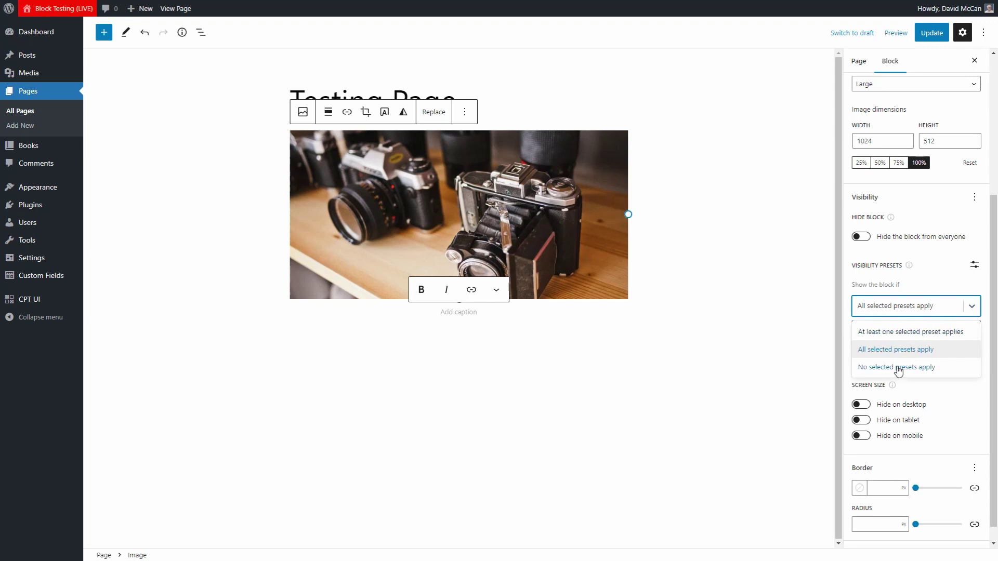
{"action": "left_click", "coordinate": [895, 332]}
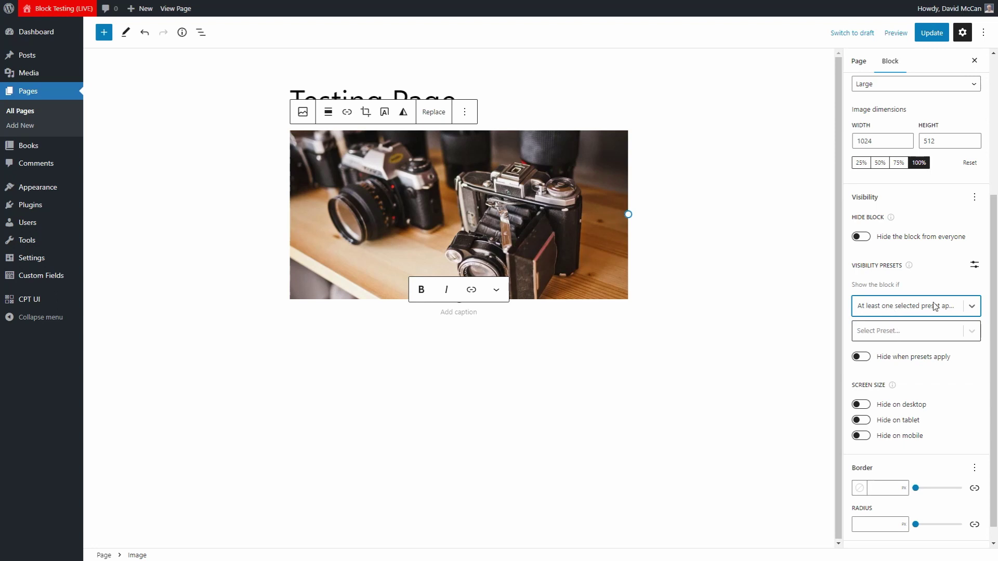
{"action": "left_click", "coordinate": [910, 333]}
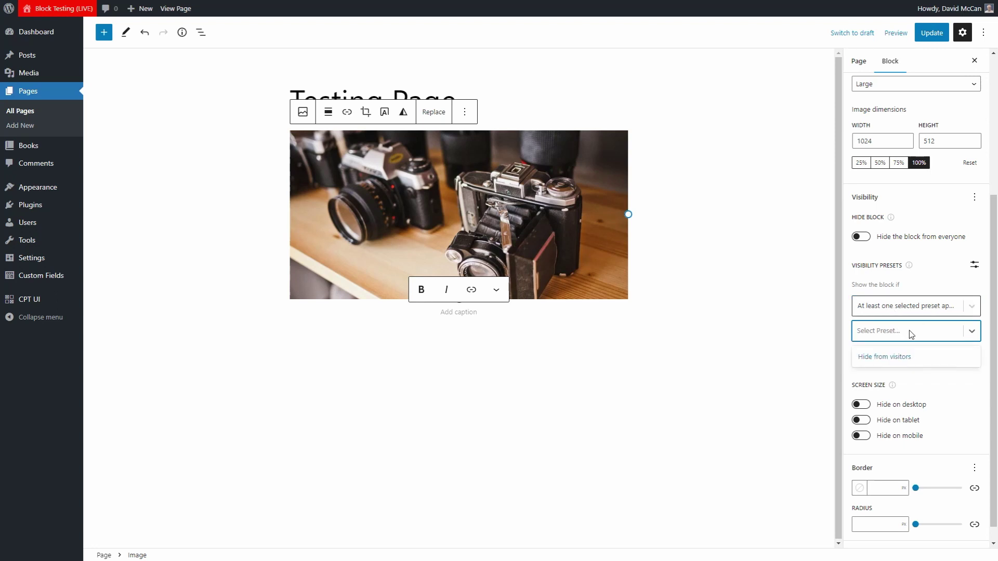
{"action": "left_click", "coordinate": [886, 359]}
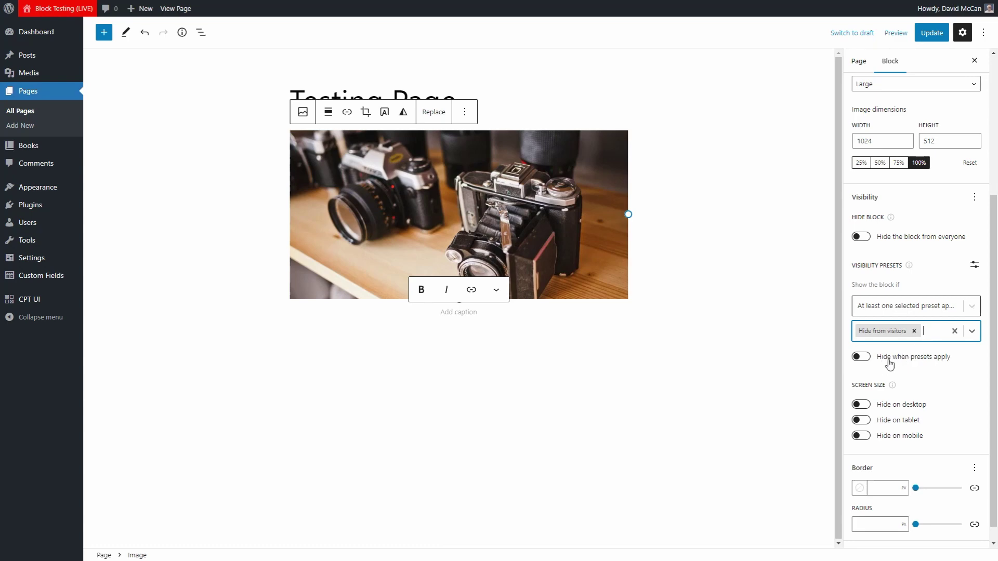
{"action": "left_click", "coordinate": [869, 360]}
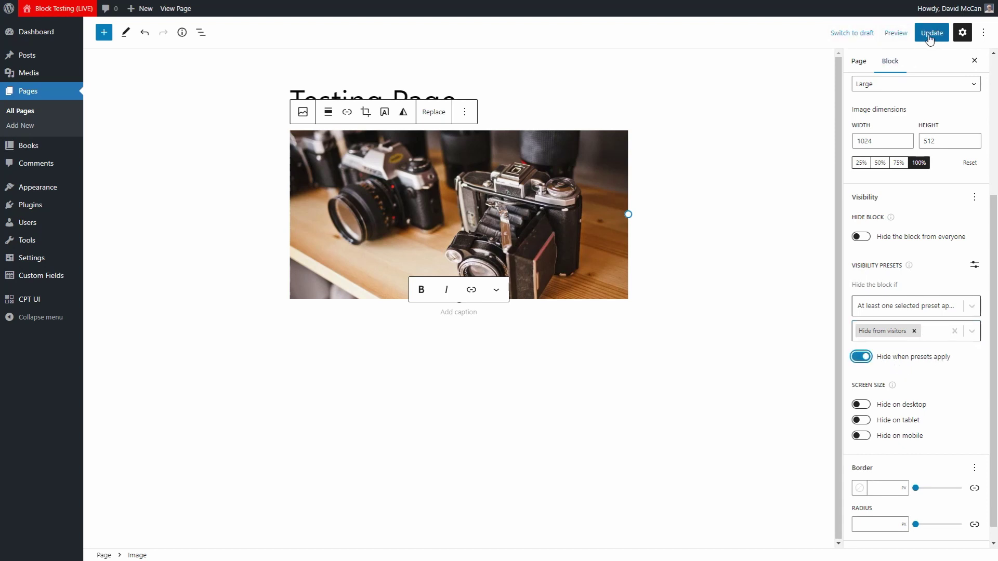
{"action": "left_click", "coordinate": [930, 34]}
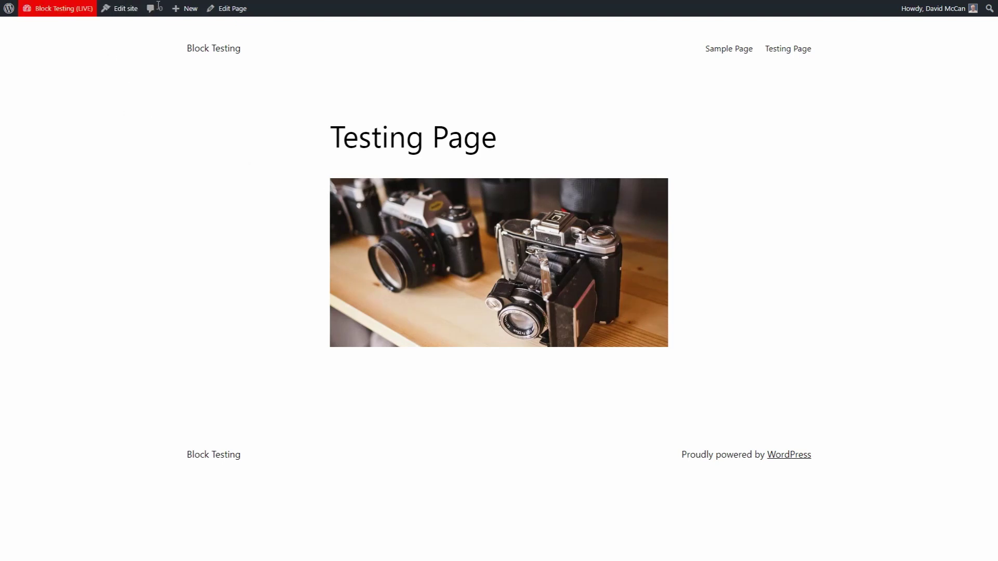
{"action": "key", "text": "alt"}
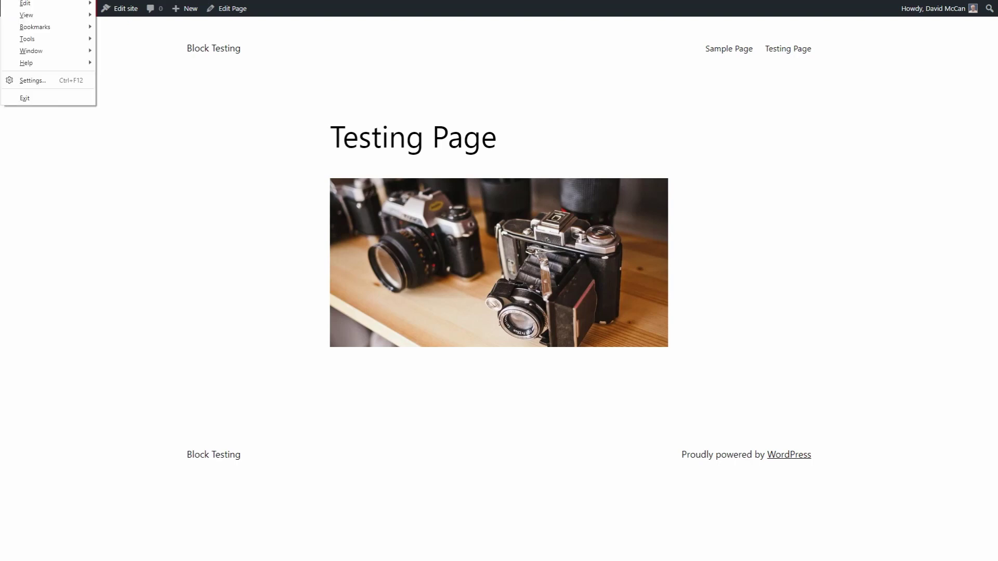
{"action": "left_click", "coordinate": [122, 15]}
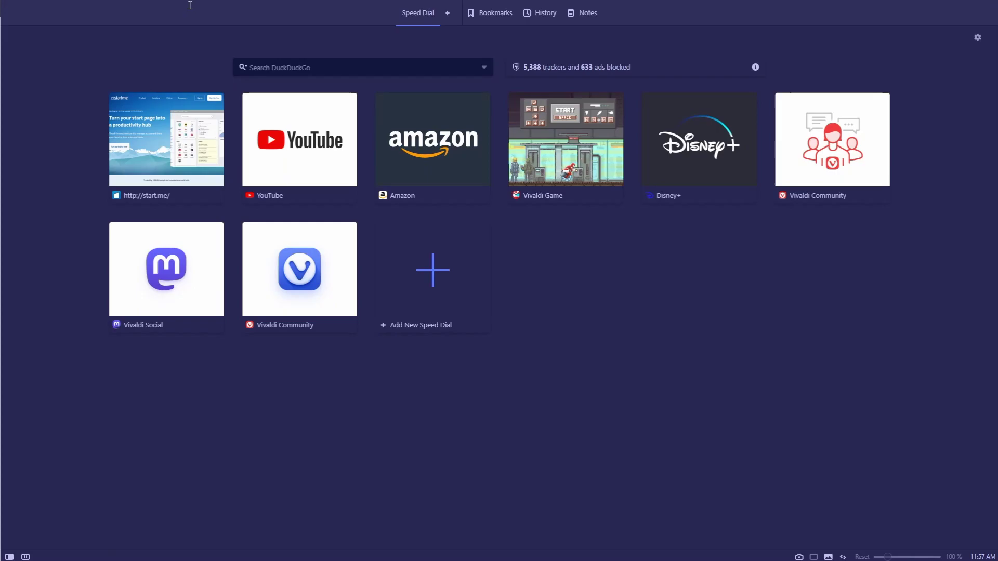
{"action": "left_click", "coordinate": [190, 5]}
{"action": "type", "text": "https://birds.vivaldi.net/testing-page/"}
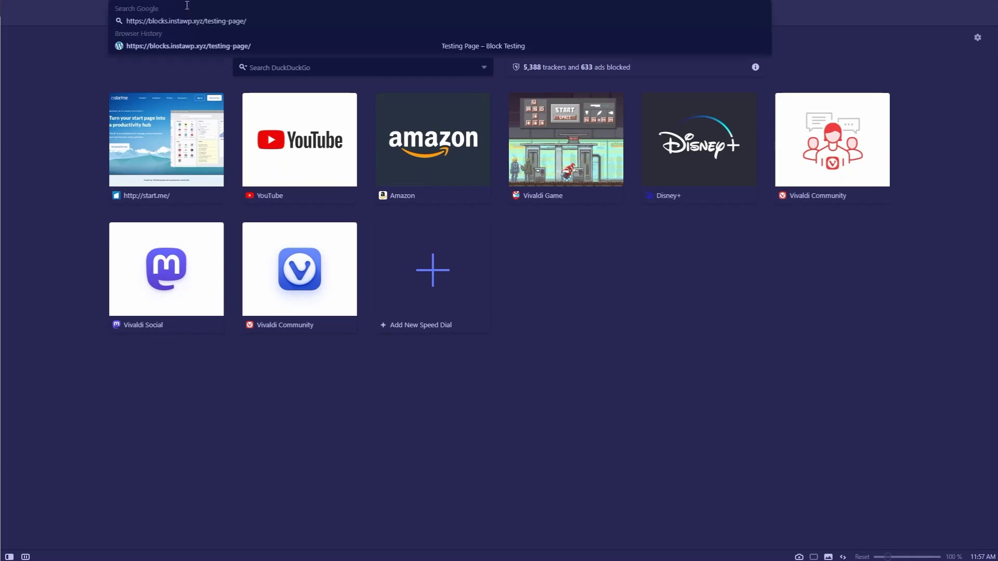
{"action": "key", "text": "Return"}
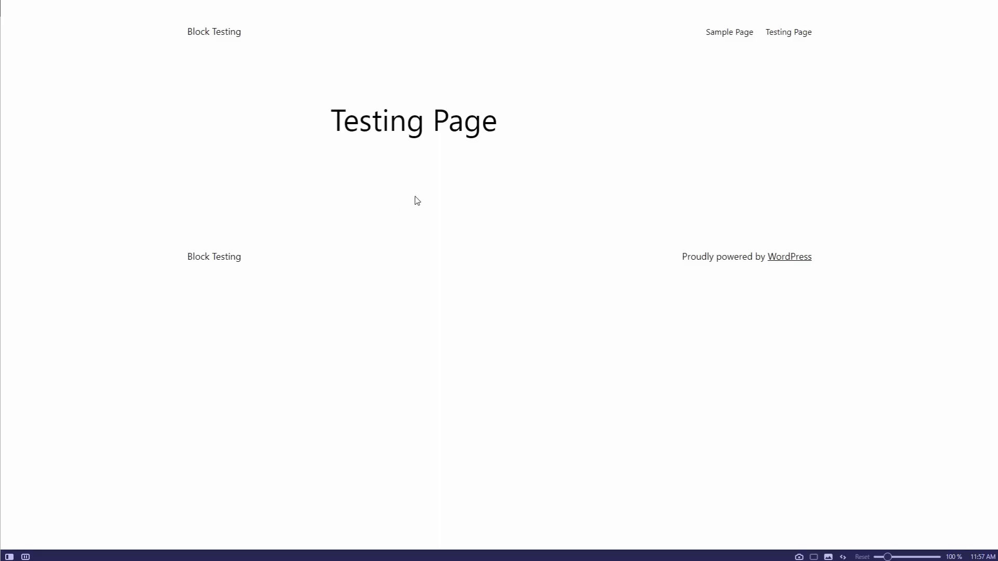
Inspect the logged-out Testing Page's markup in the developer tools for the image block.
{"action": "right_click", "coordinate": [362, 185]}
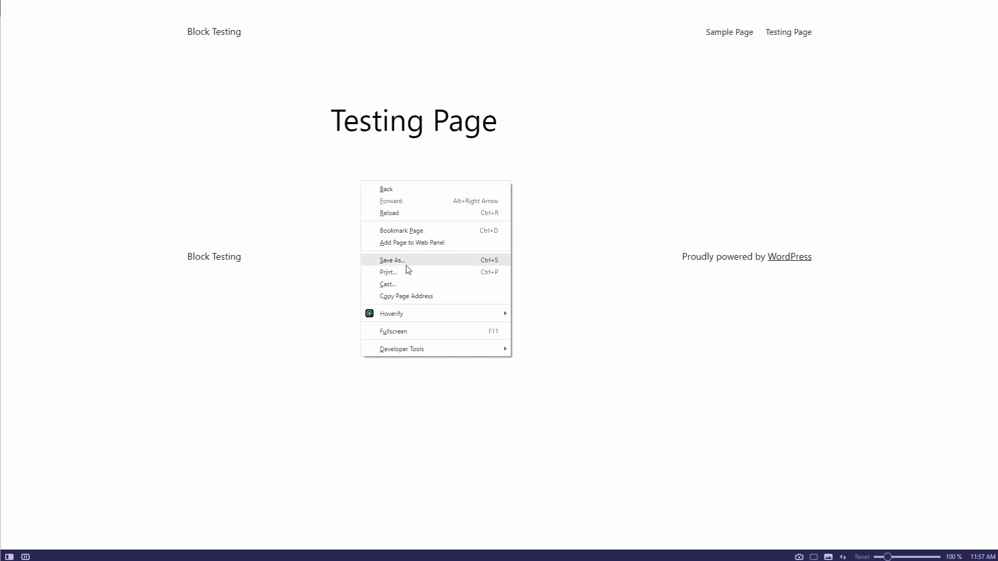
{"action": "mouse_move", "coordinate": [462, 349]}
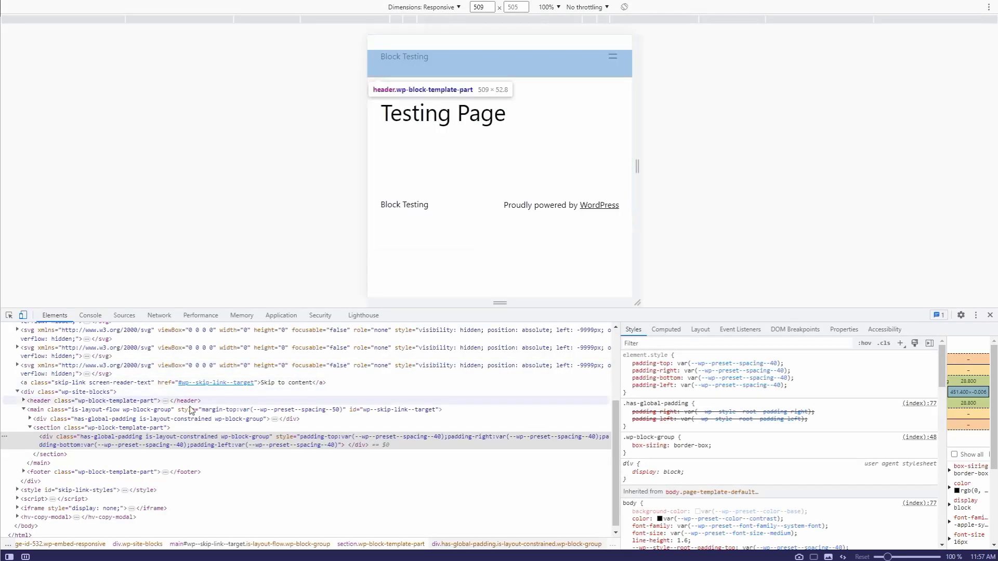